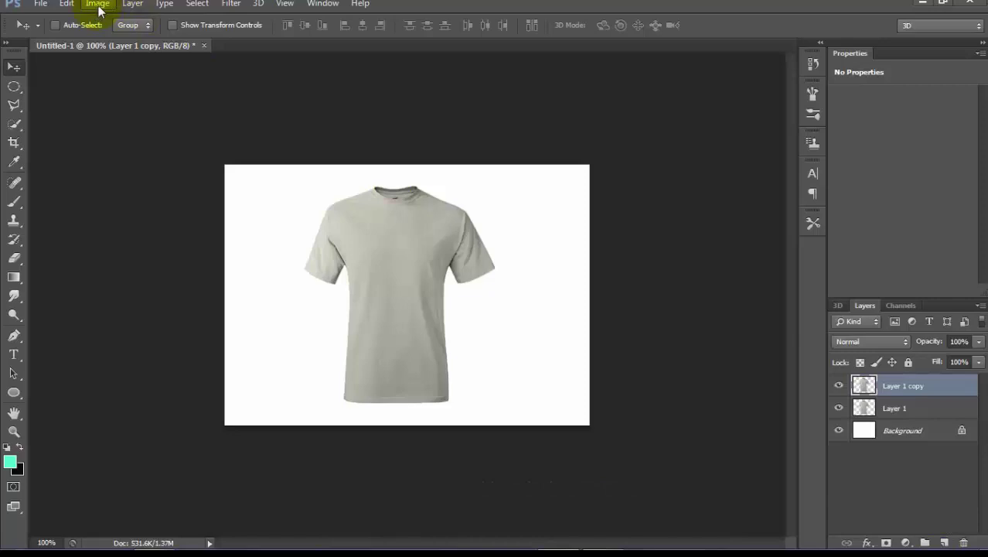
Adjust Brightness/Contrast on Layer 1 copy, setting brightness to -44 and contrast to 38
left_click(98, 5)
mouse_move(198, 39)
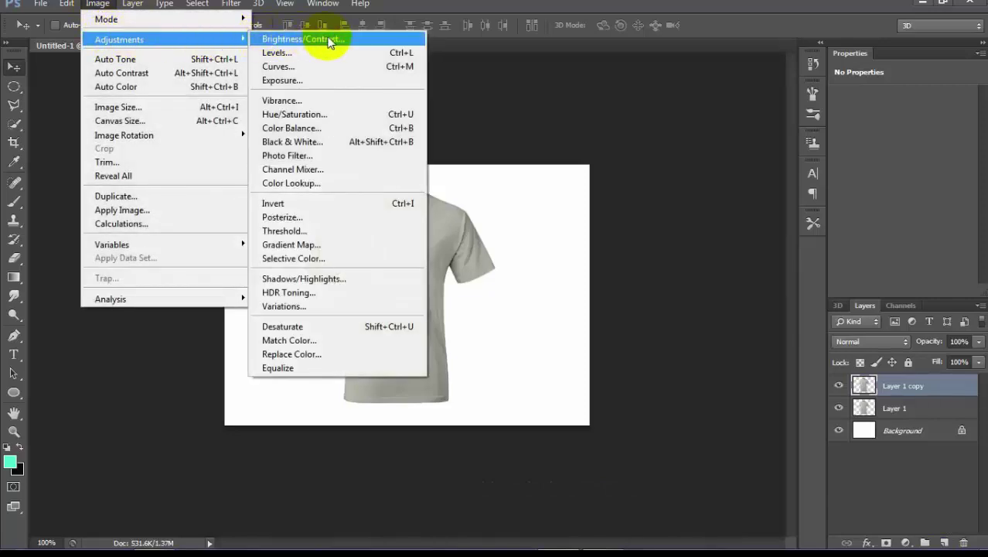
left_click(329, 41)
left_click_drag(684, 101, 660, 99)
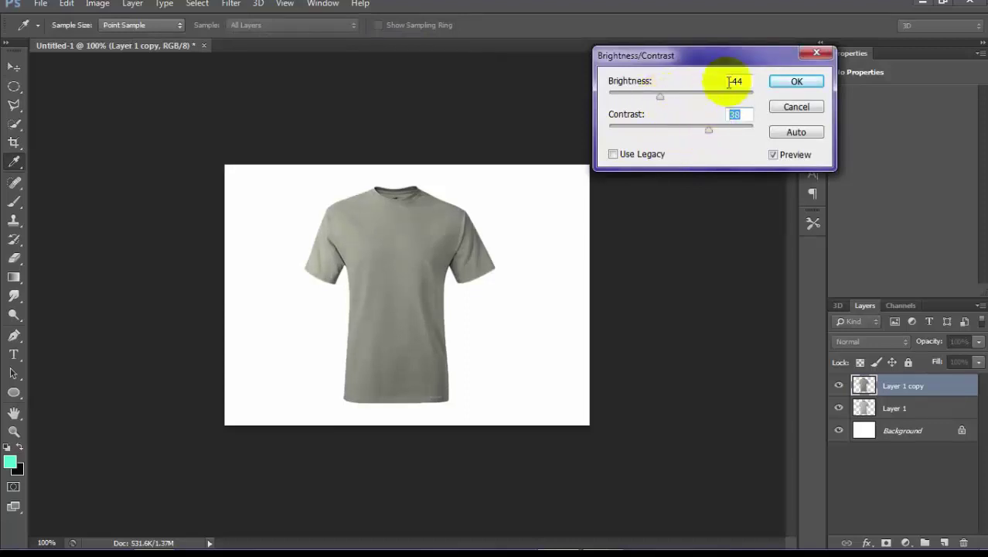
left_click(816, 83)
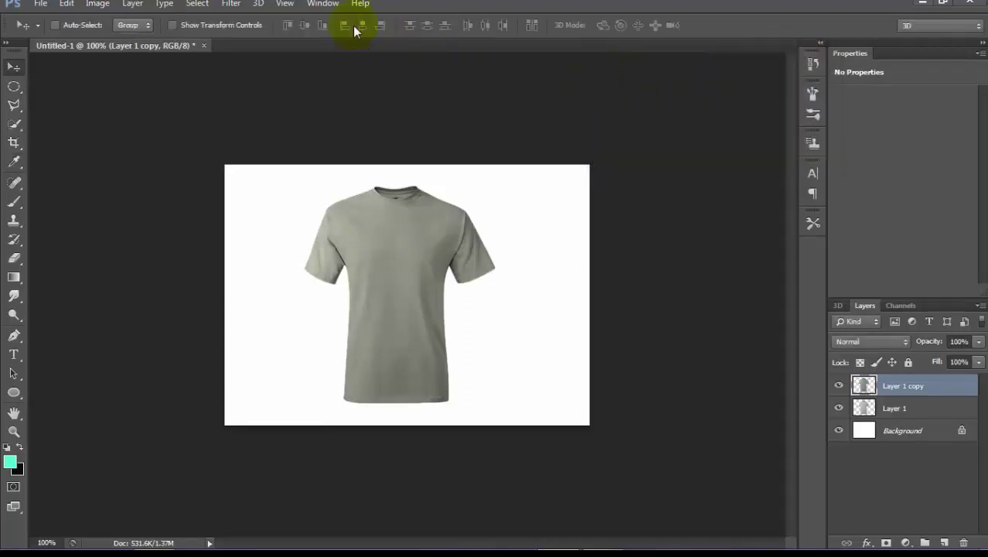
Darken the shirt copy with Levels, setting the RGB input levels to 19, 0.71 and 237
left_click(98, 6)
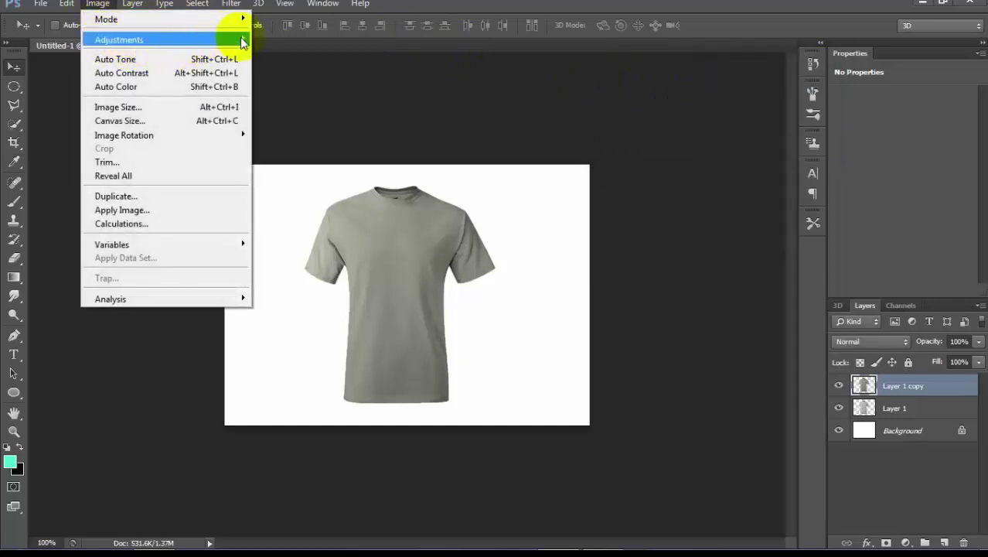
mouse_move(242, 38)
left_click(306, 52)
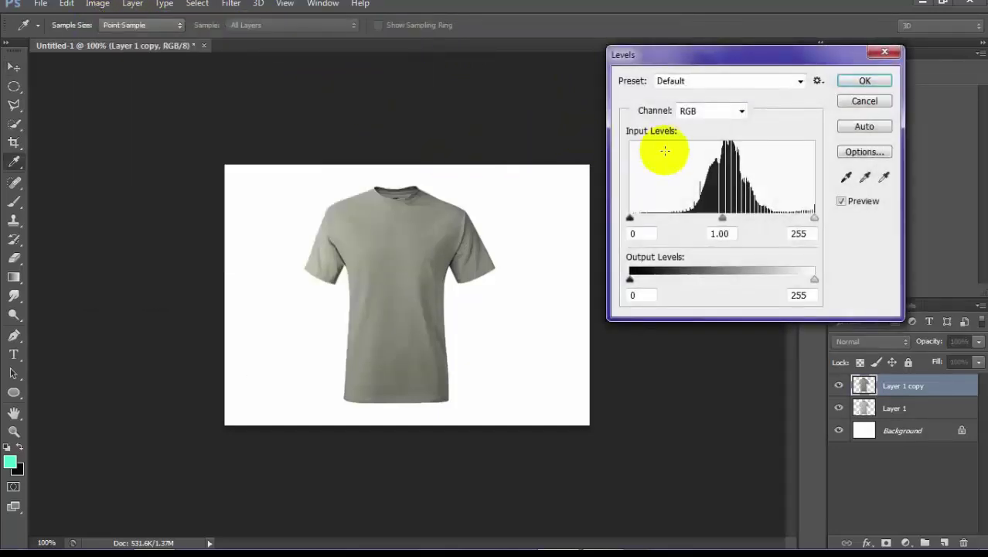
left_click_drag(726, 222, 746, 214)
left_click_drag(630, 218, 646, 220)
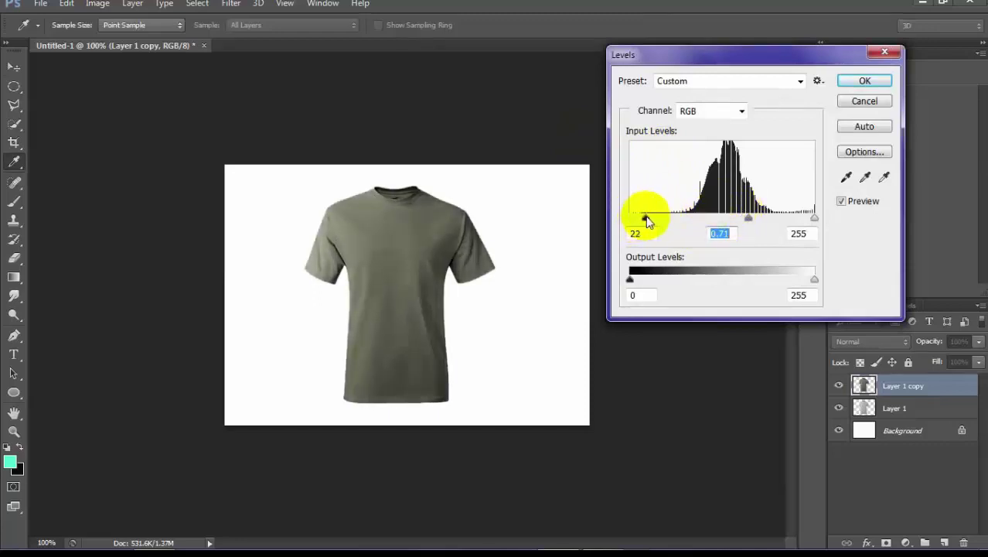
left_click(644, 222)
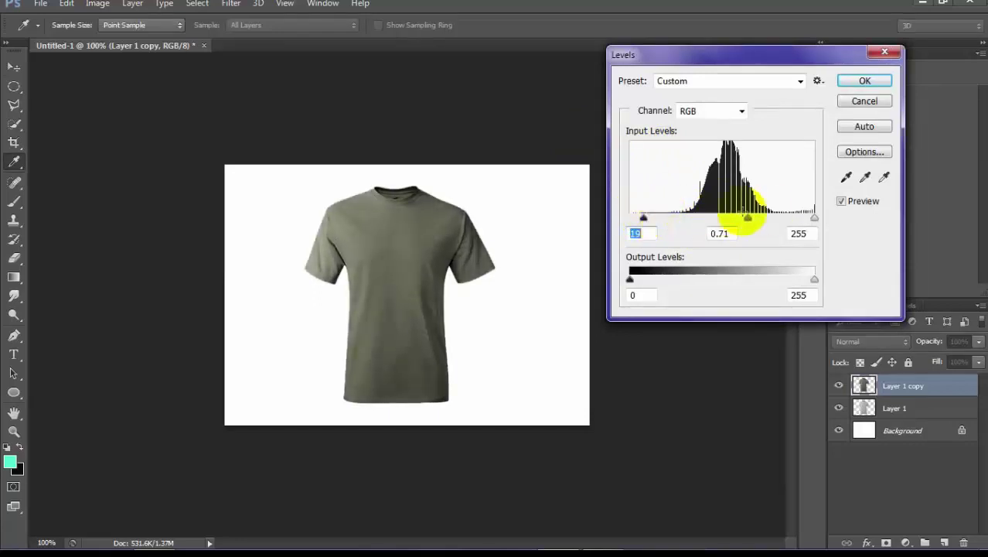
left_click_drag(814, 219, 807, 219)
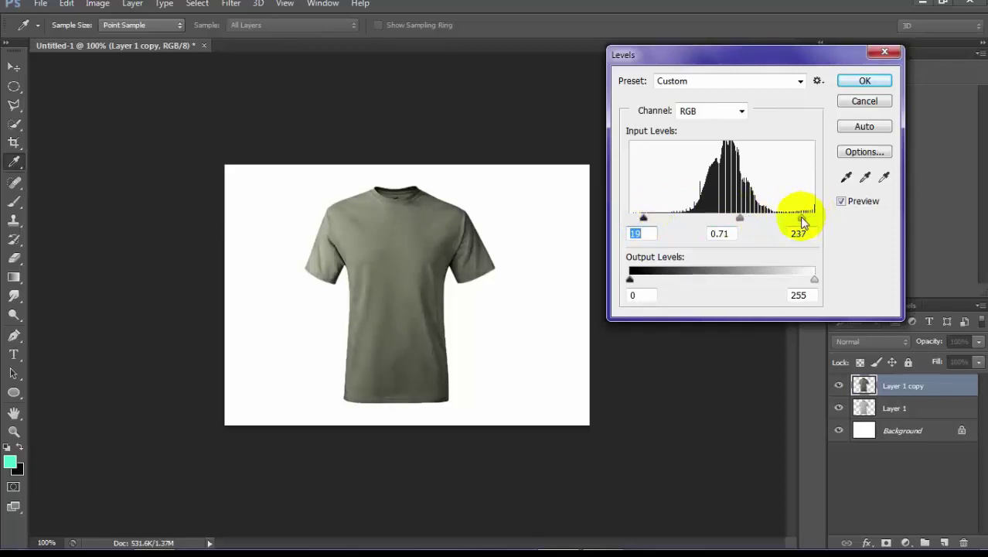
left_click(863, 82)
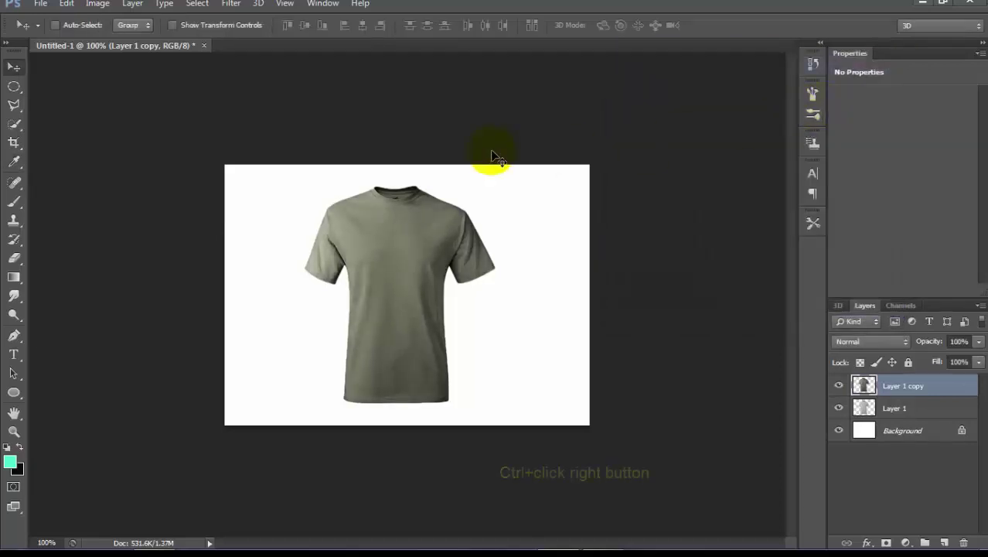
Duplicate Layer 1 copy into a new document named "shirt"
right_click(921, 391)
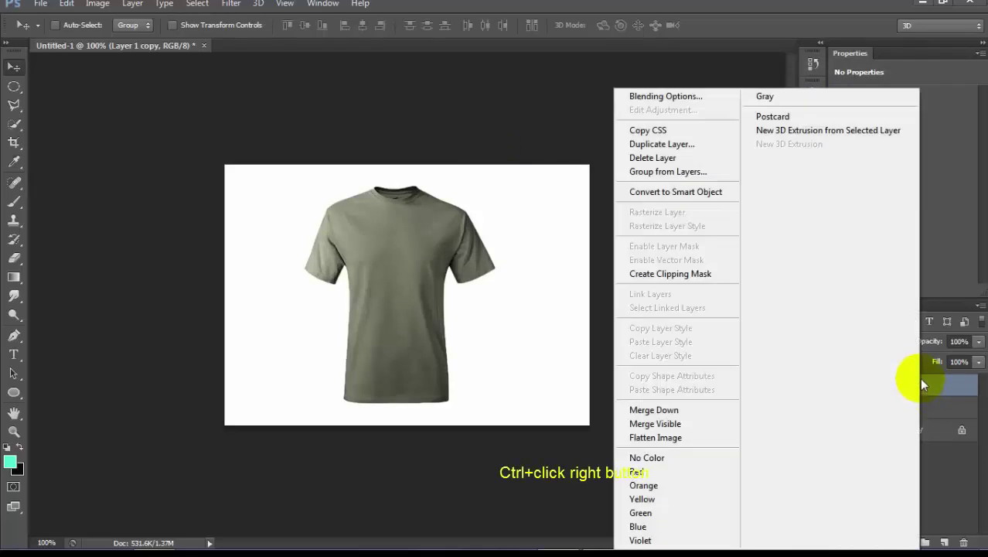
left_click(695, 144)
left_click(561, 215)
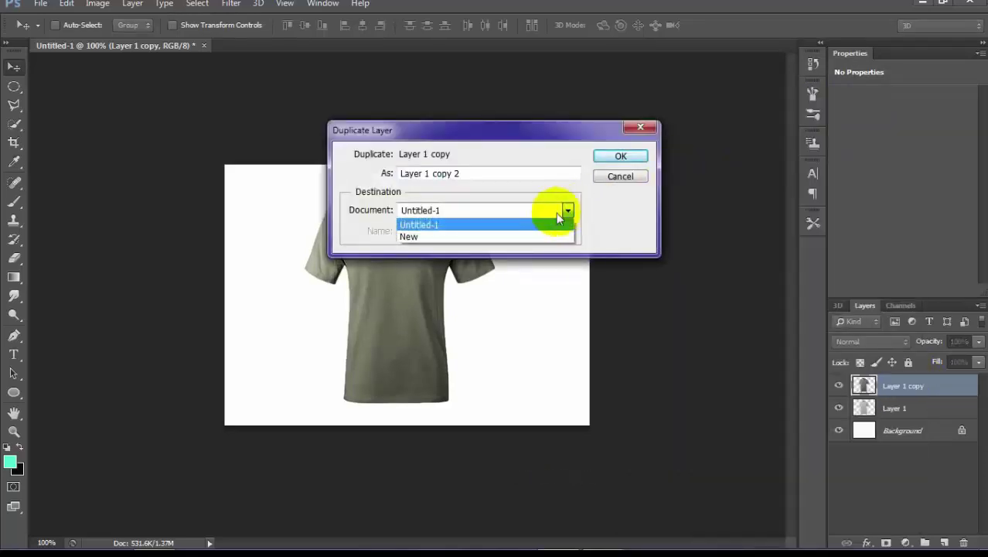
left_click(503, 235)
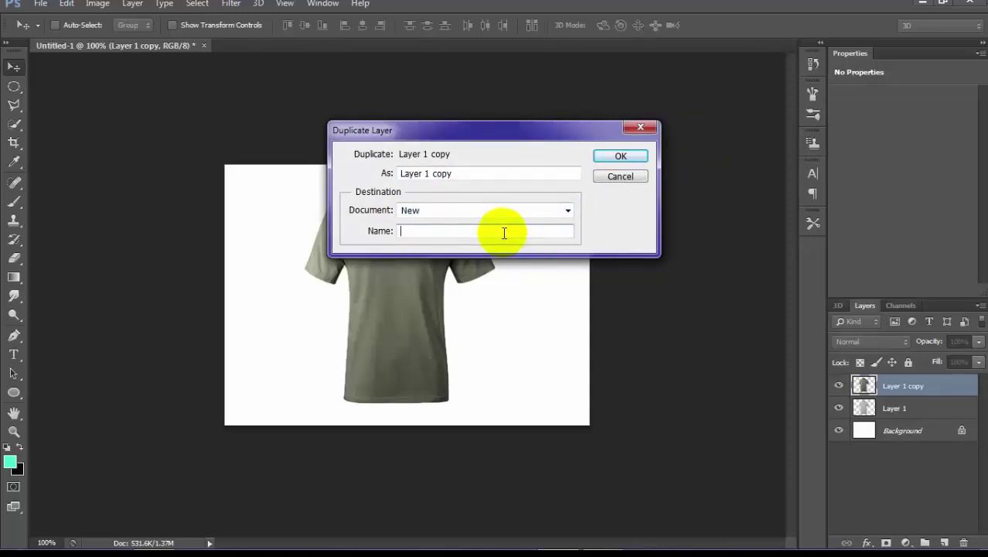
type("shirt")
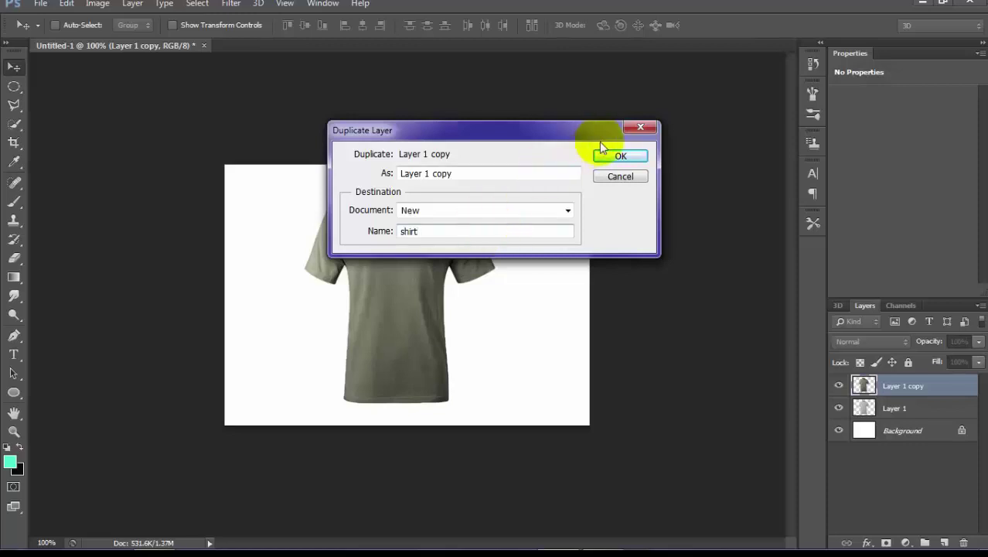
left_click(622, 156)
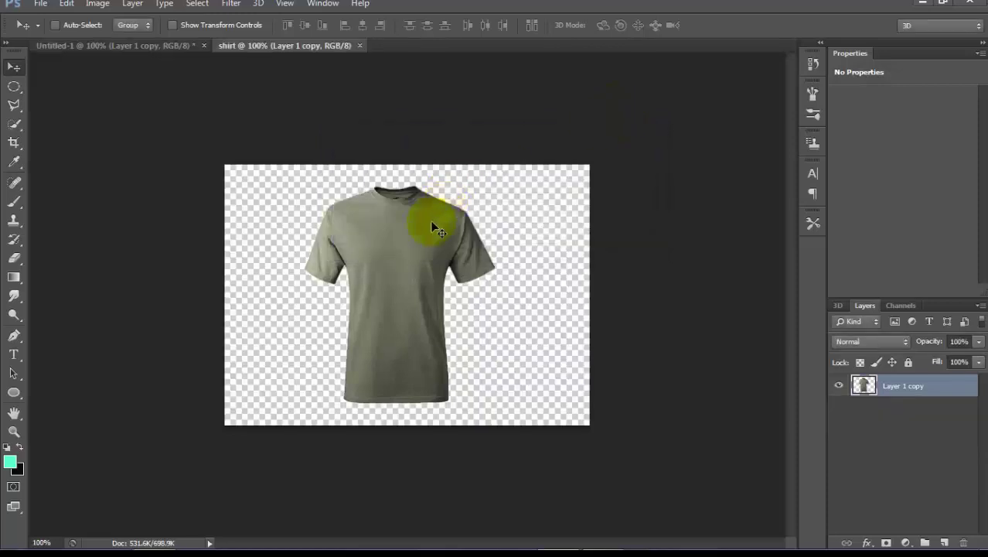
Apply a Gaussian Blur with a radius of 1.0 pixel to the shirt in the new document
left_click(232, 5)
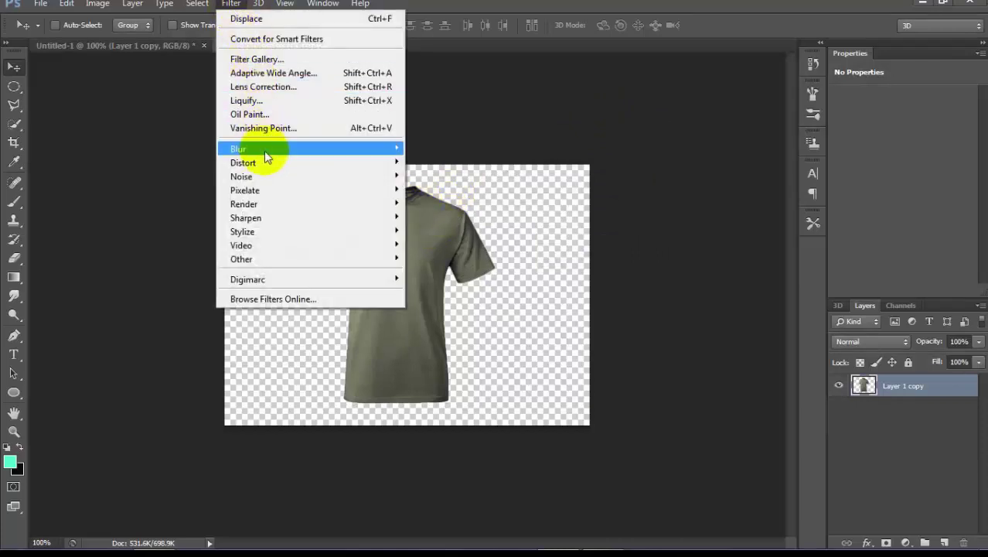
mouse_move(387, 149)
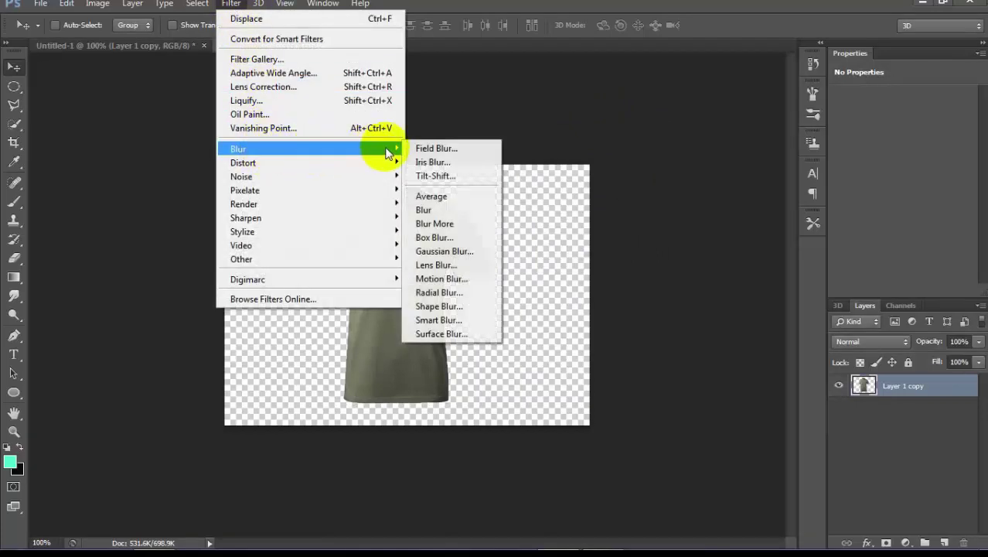
left_click(447, 251)
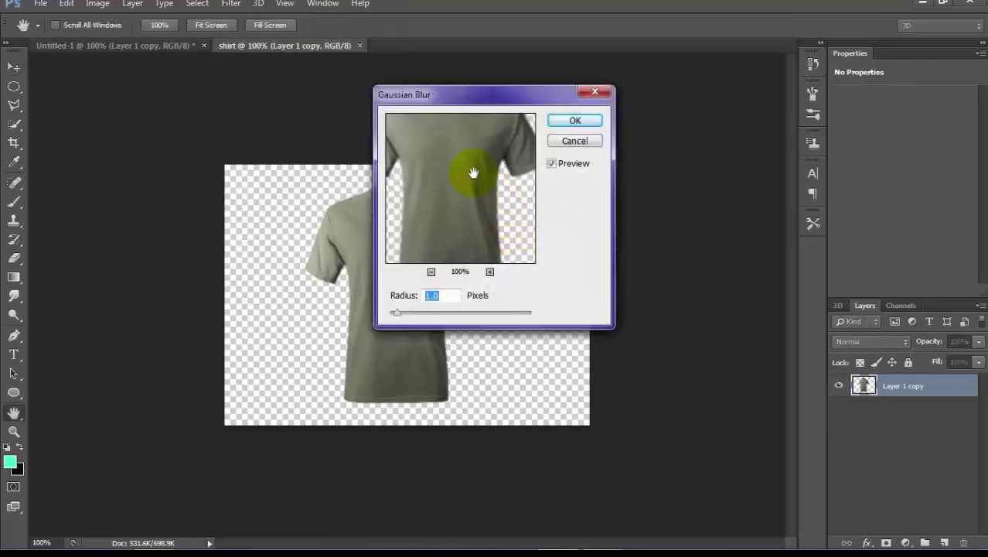
left_click(586, 122)
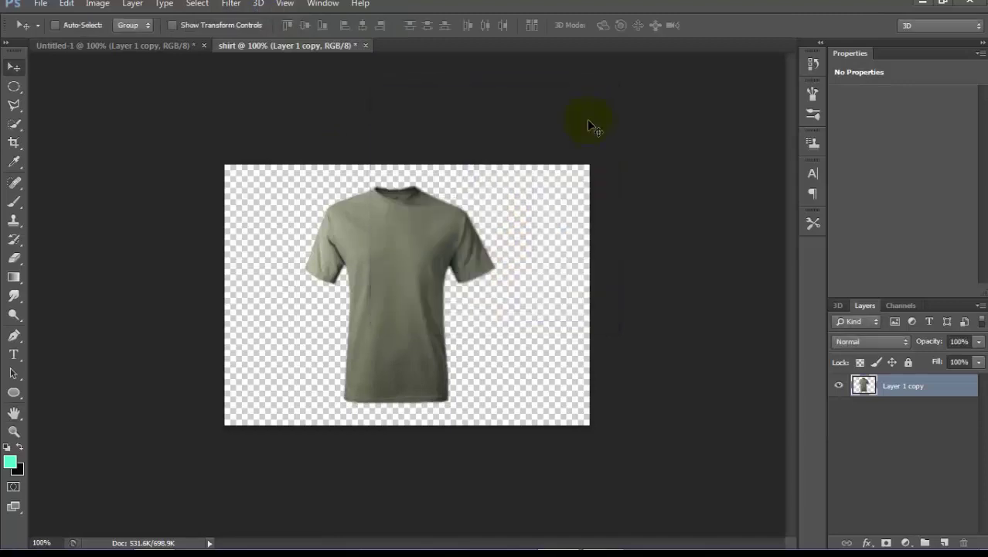
Save the blurred document to the Desktop as a Photoshop file named "shirt" with maximized compatibility, and close it
left_click(42, 6)
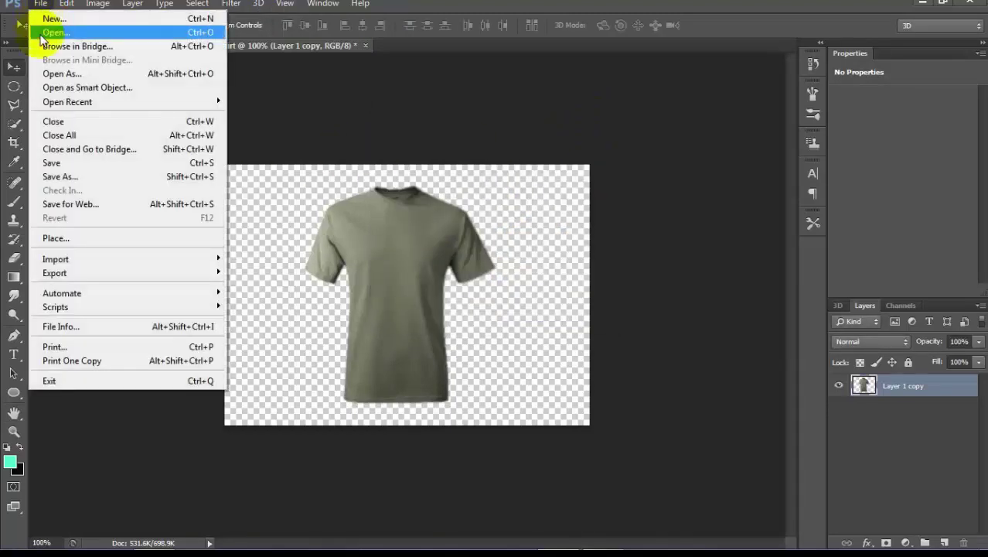
left_click(108, 176)
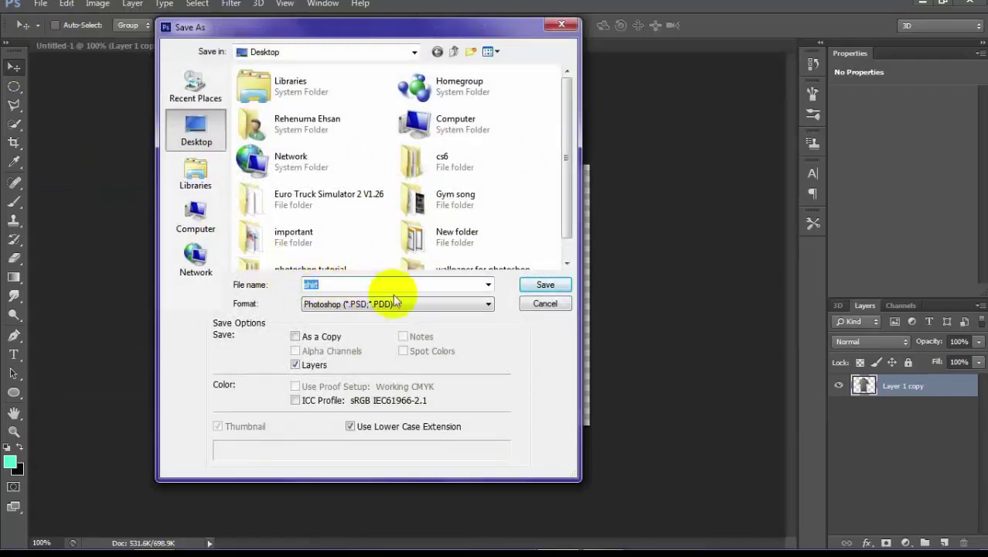
left_click(547, 285)
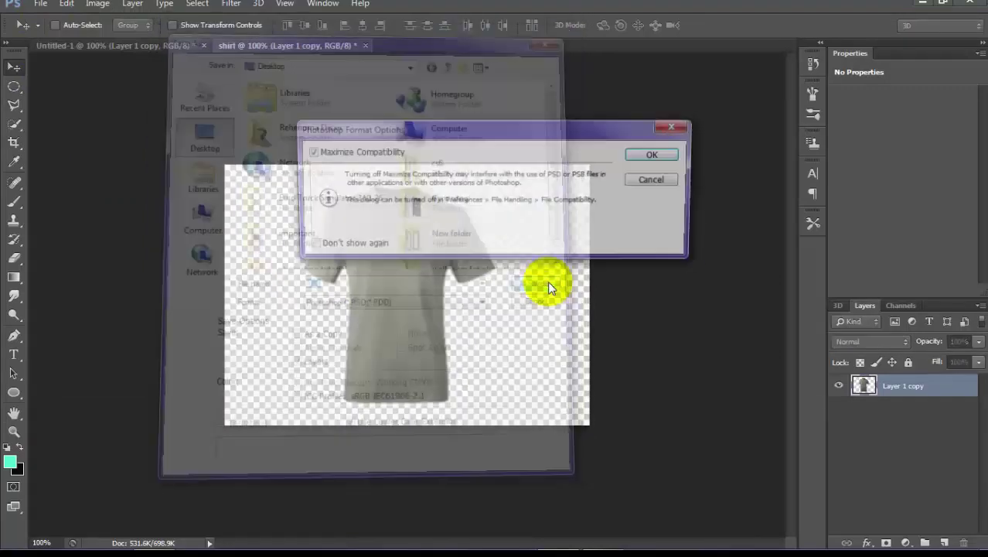
left_click(656, 154)
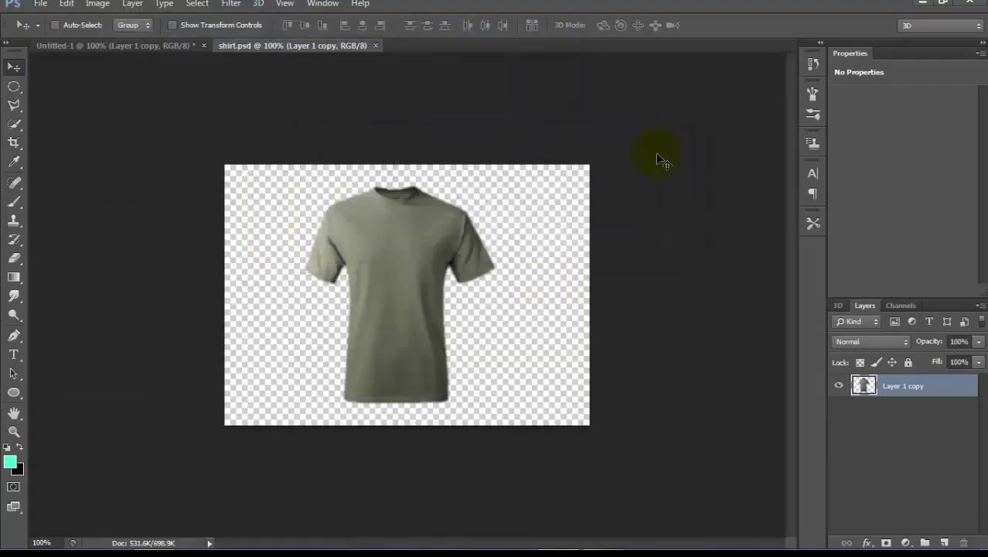
left_click(376, 46)
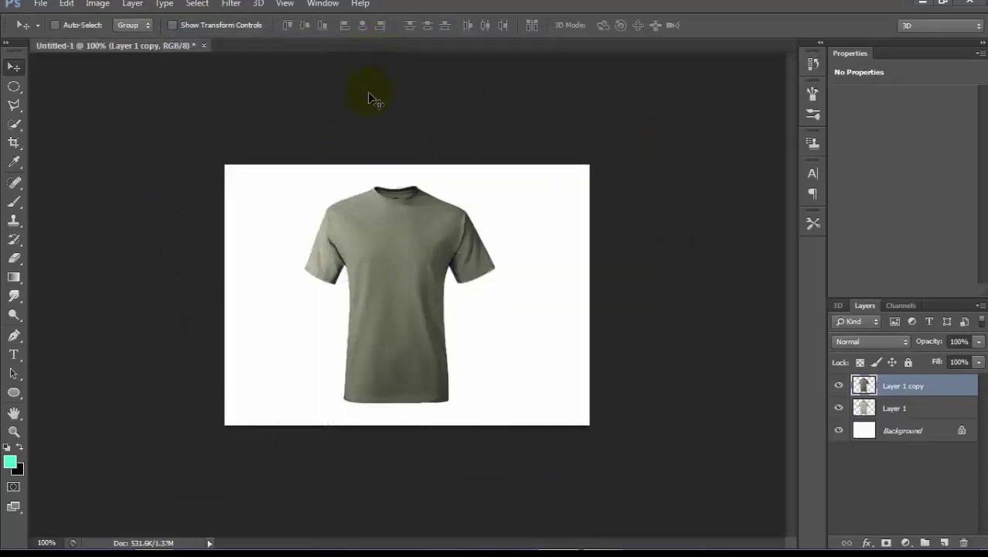
Open the glowing-eyed grinning face image 112e9d677c7483747f216a1470bed734 from the Desktop folder "wallpaper for photoshop"
left_click(40, 6)
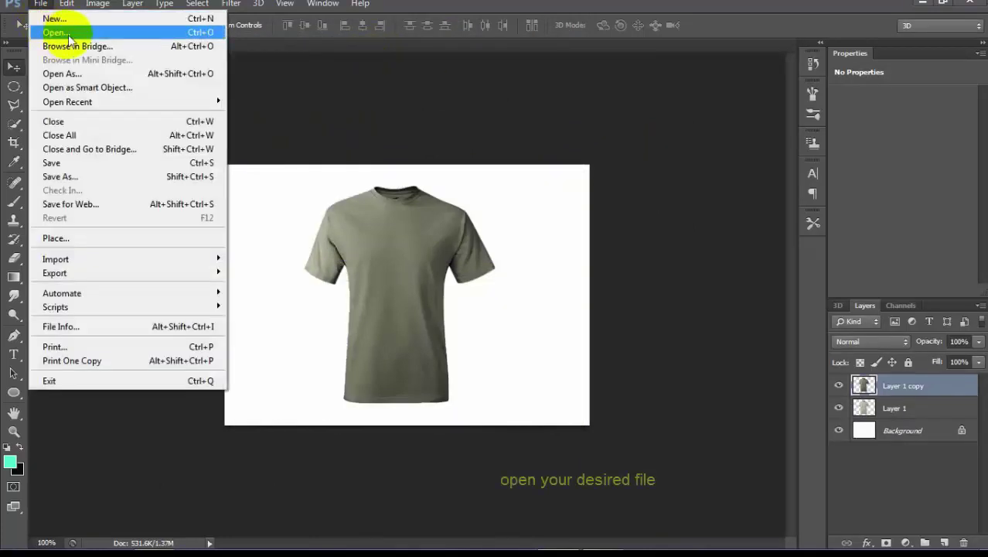
left_click(182, 35)
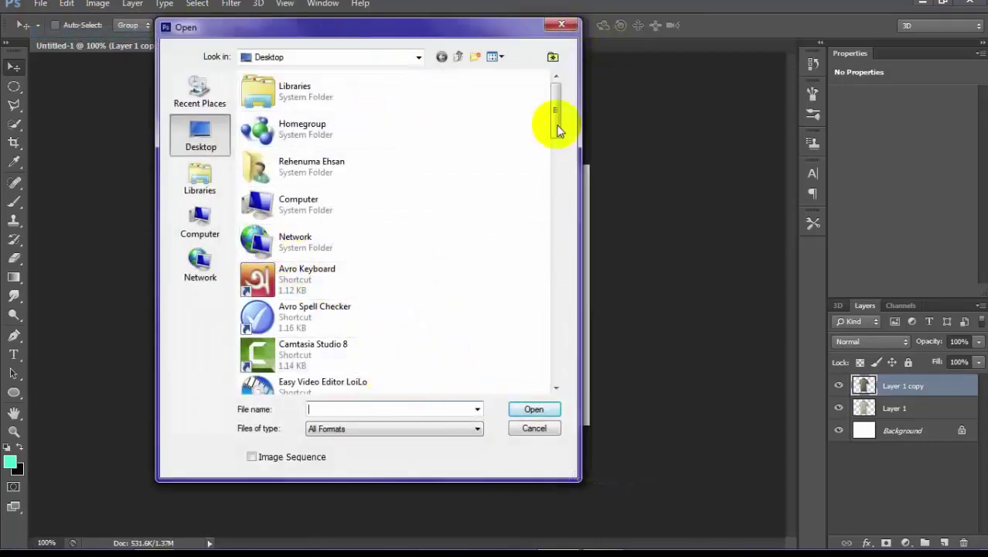
left_click_drag(556, 118, 539, 288)
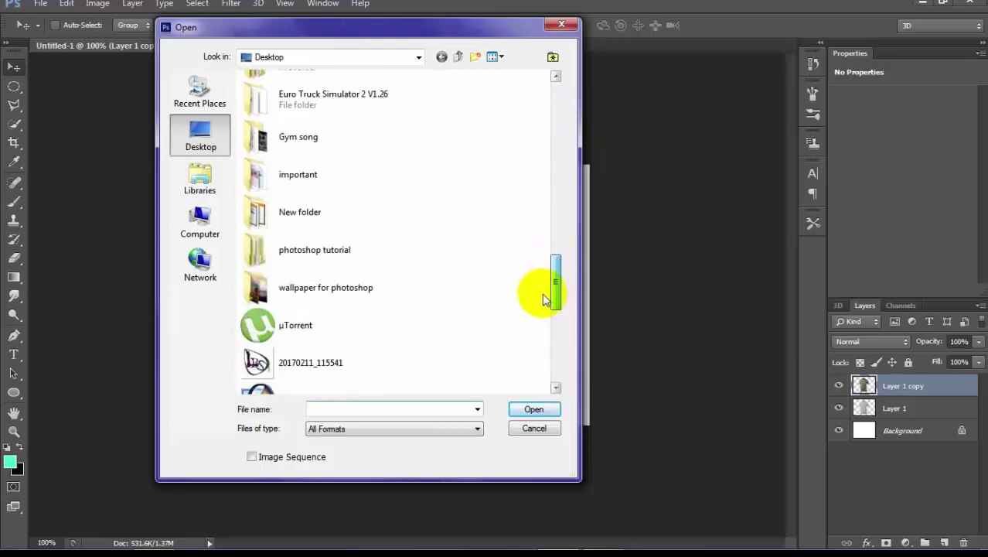
double_click(331, 281)
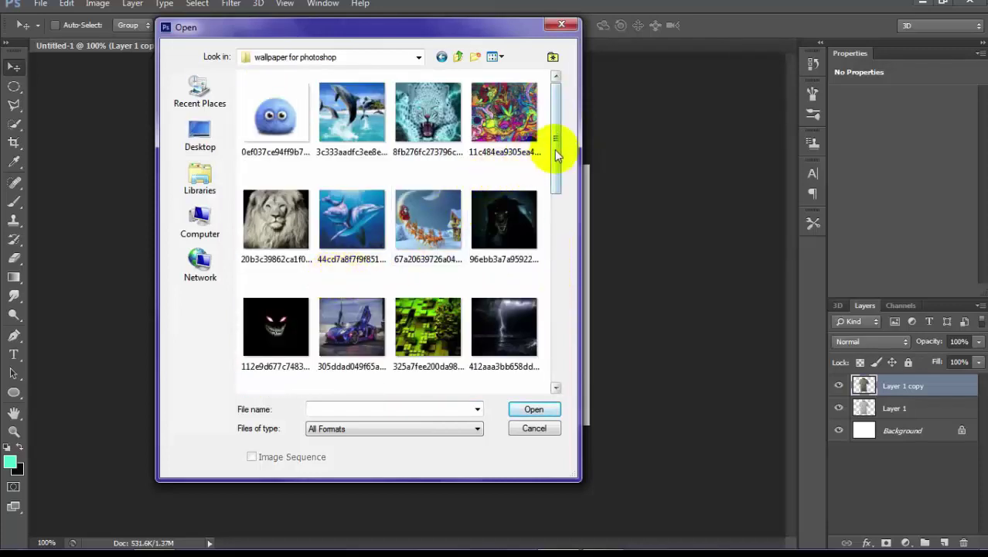
left_click_drag(555, 149, 555, 221)
left_click(271, 153)
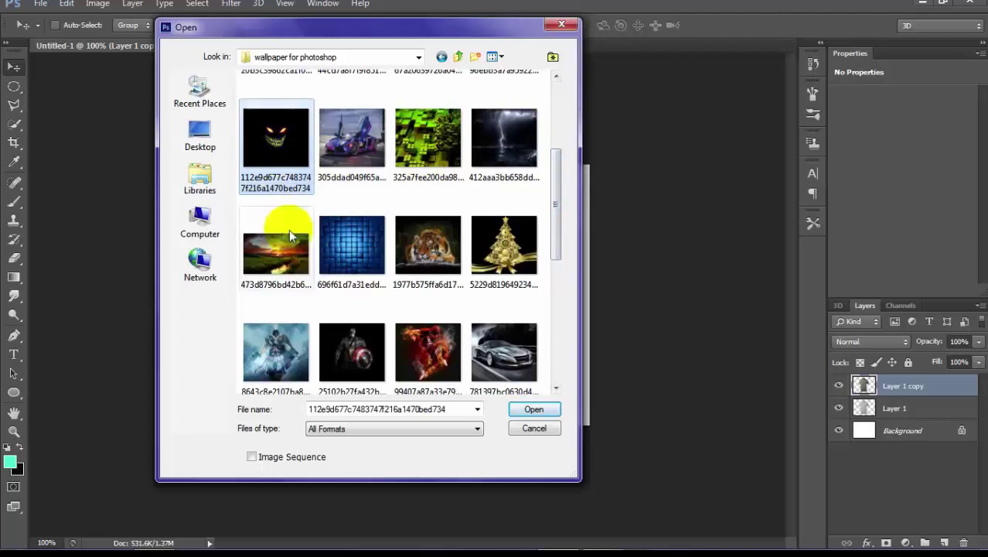
left_click(528, 410)
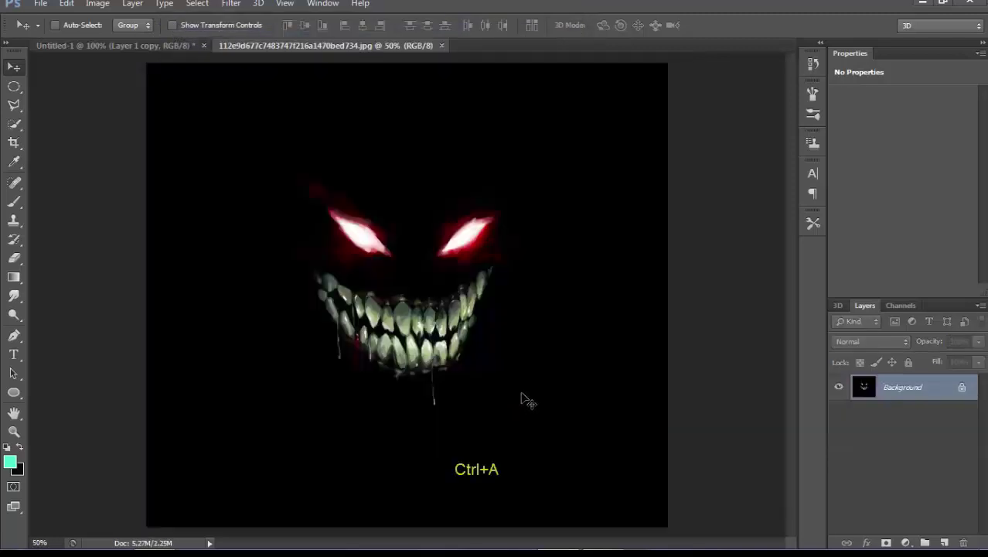
Copy the entire face image into the Untitled-1 shirt document and convert its new layer to a smart object
key("ctrl+a")
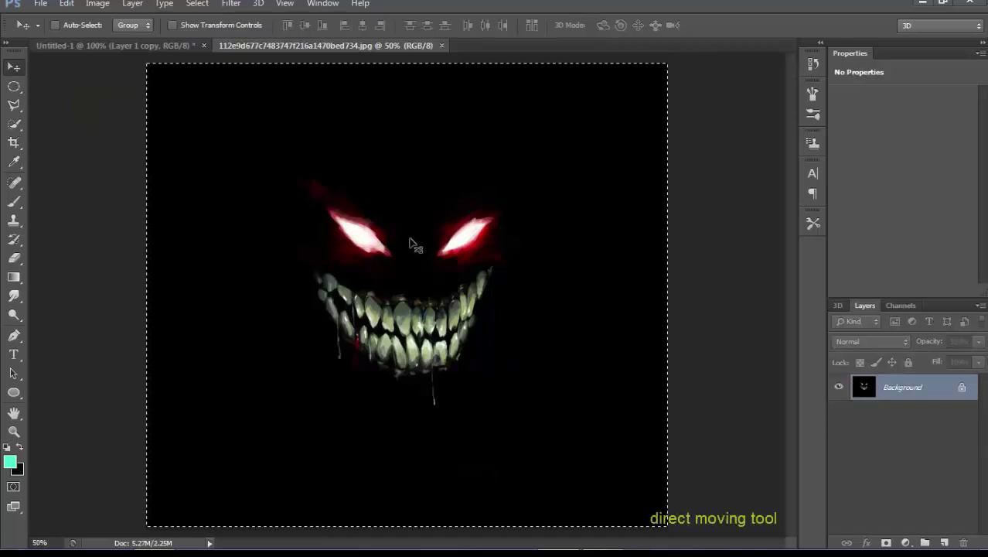
left_click_drag(395, 232, 304, 157)
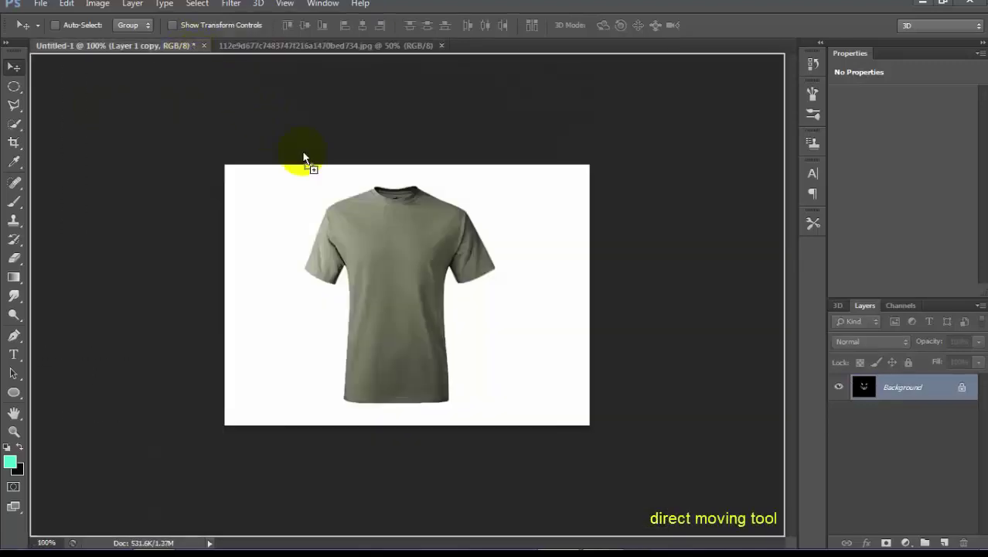
left_click_drag(386, 263, 412, 276)
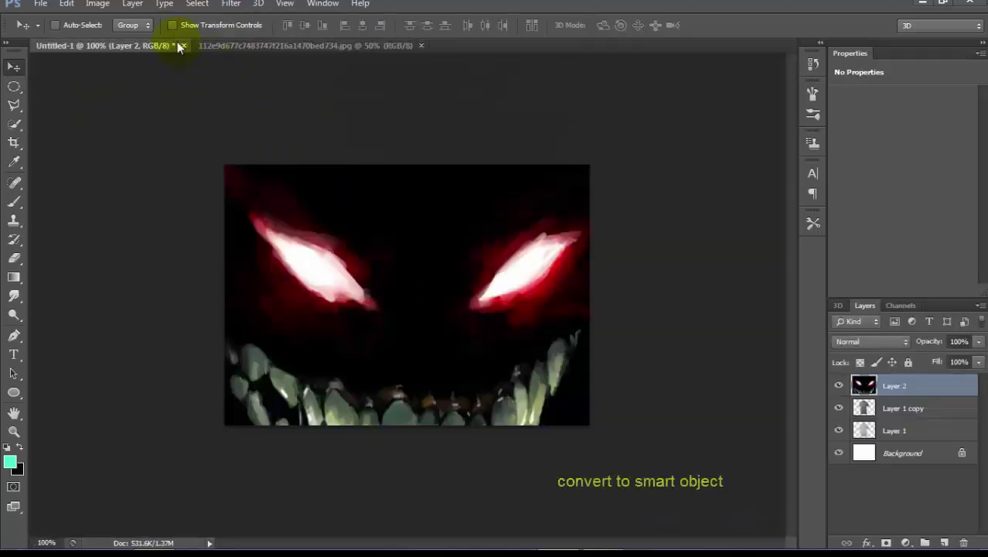
right_click(899, 388)
left_click(680, 191)
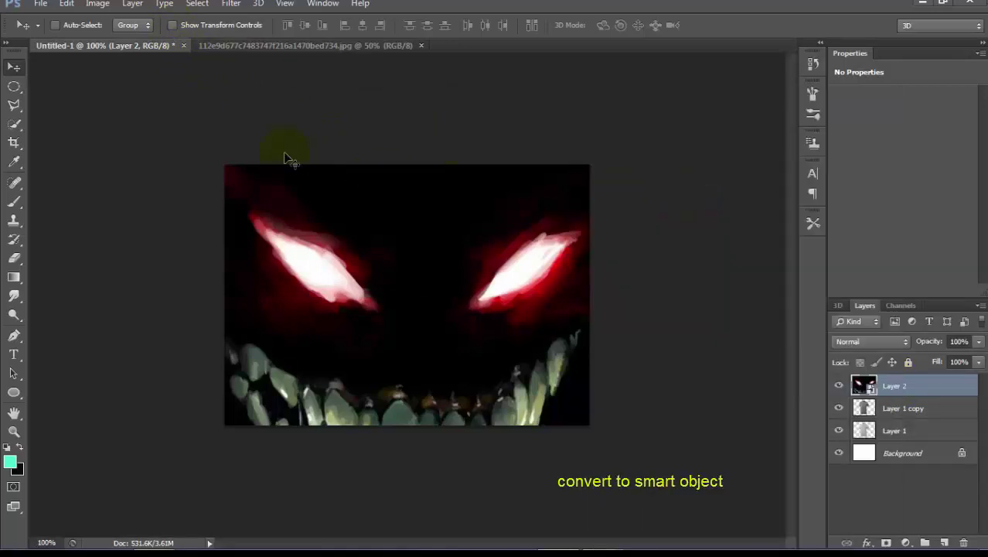
Scale the face layer down to about 20.90% width and 21.25% height and position it over the shirt
left_click_drag(415, 262, 412, 218)
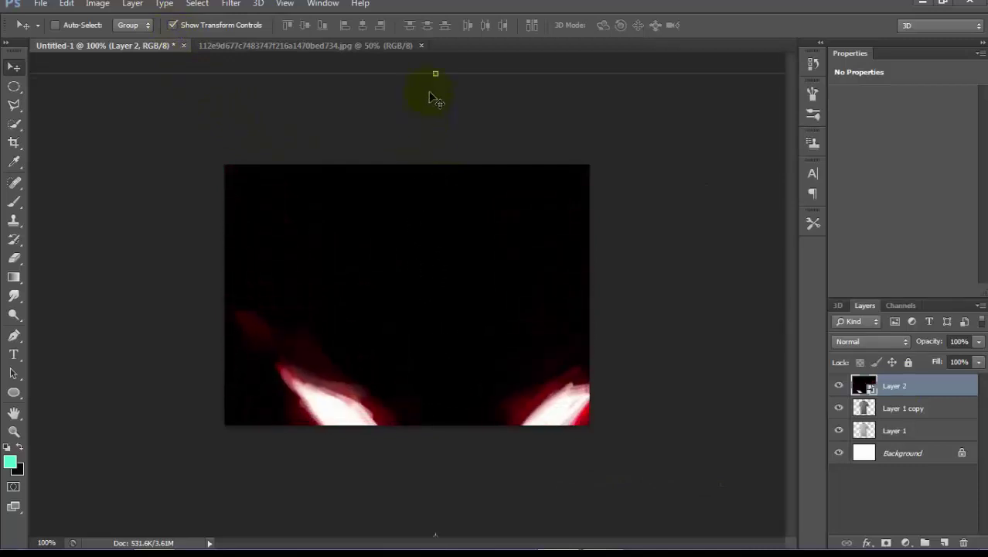
key("ctrl+t")
left_click_drag(440, 83, 436, 210)
left_click_drag(307, 226, 456, 209)
left_click_drag(159, 171, 169, 112)
left_click_drag(205, 165, 515, 398)
left_click_drag(587, 410, 403, 217)
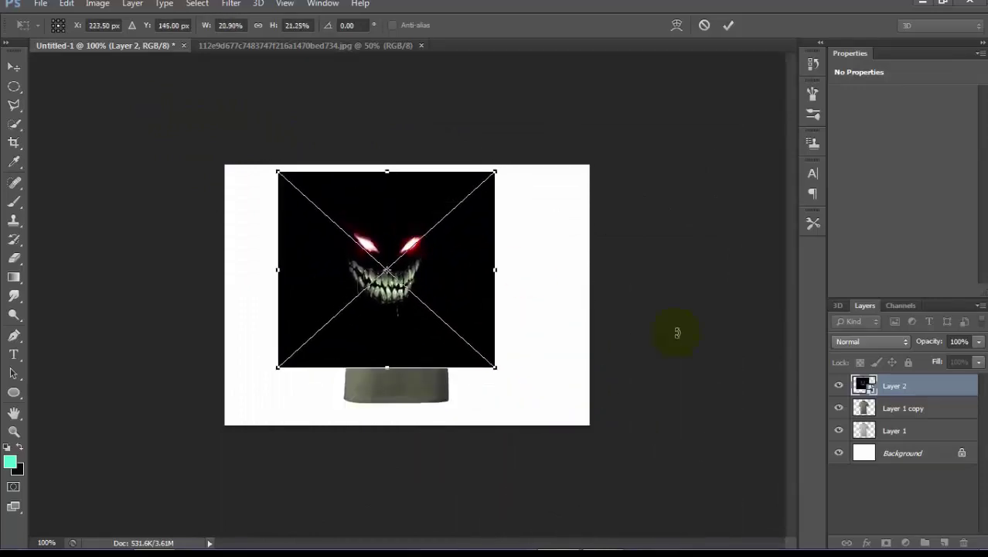
With the face layer at 79% opacity, center it on the shirt and stretch it to about 21.25% width and 25.70% height
left_click(978, 345)
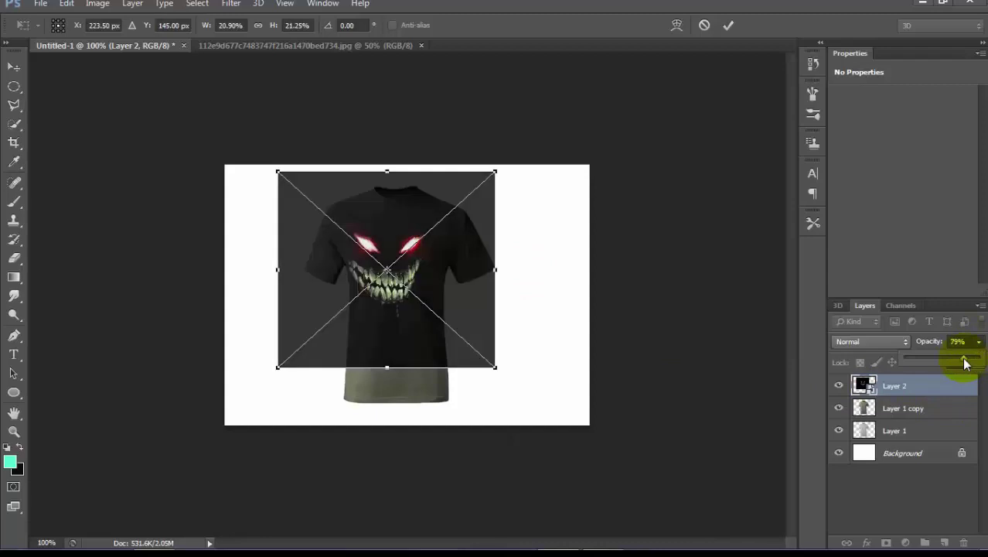
left_click_drag(410, 247, 425, 251)
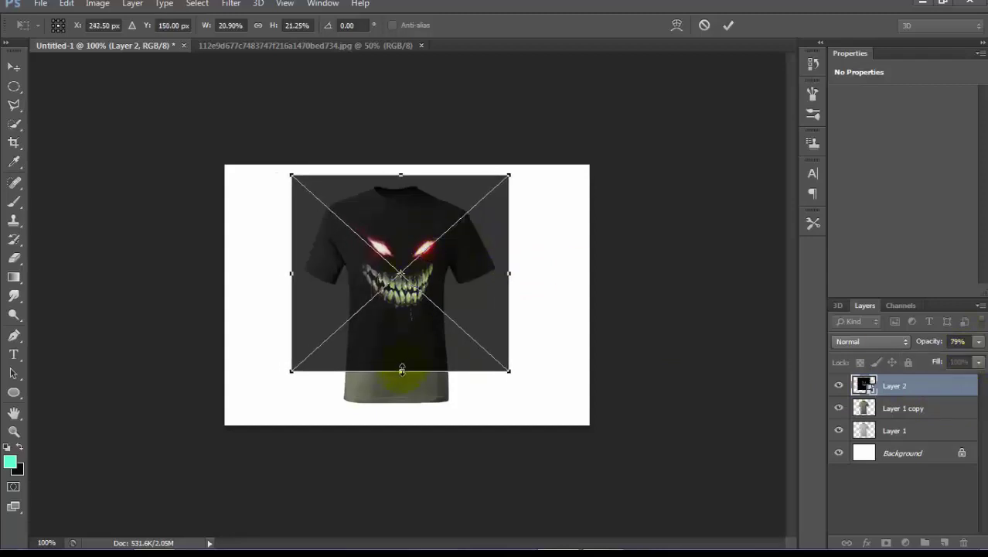
left_click_drag(399, 373, 396, 413)
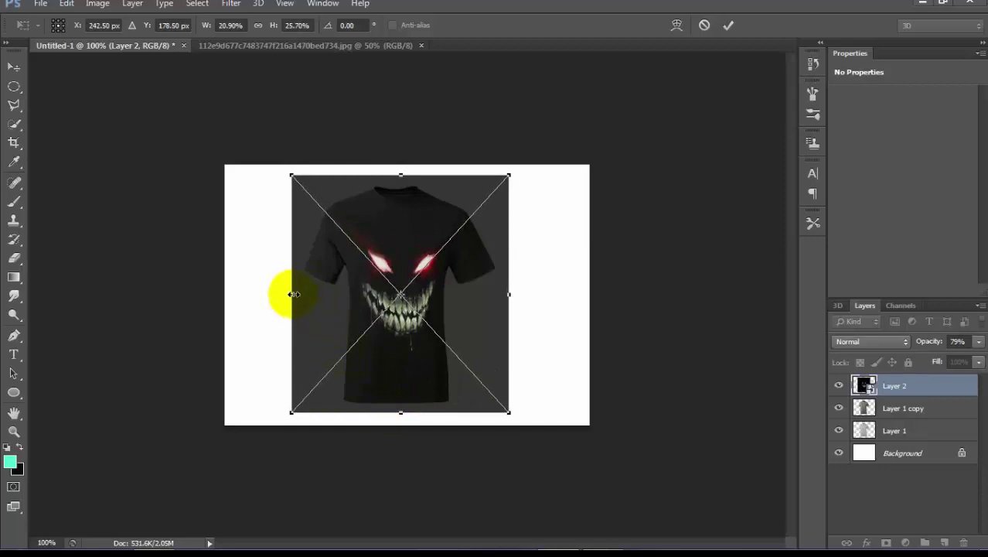
left_click_drag(291, 294, 288, 294)
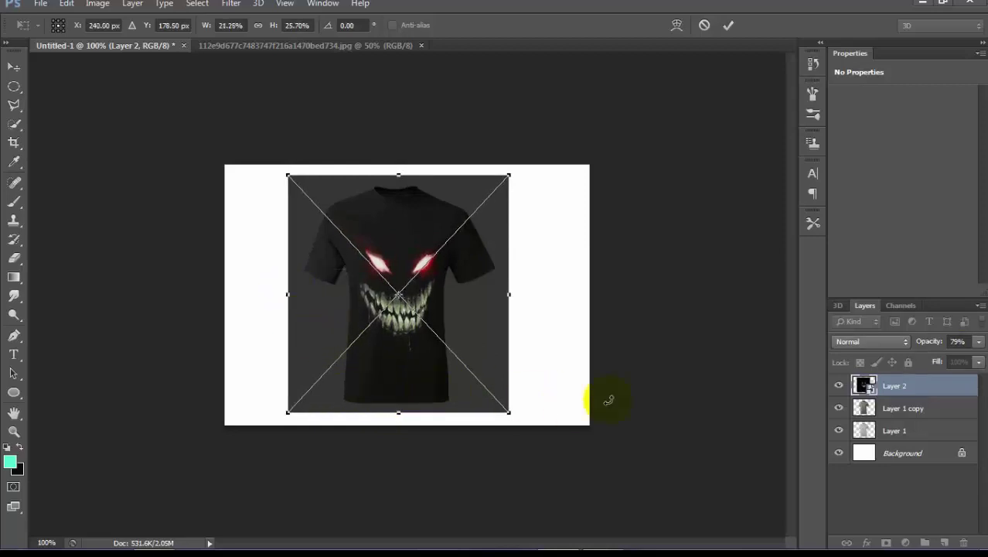
Set the face layer's opacity to 80%, commit the transform and turn off the transform controls
left_click(977, 342)
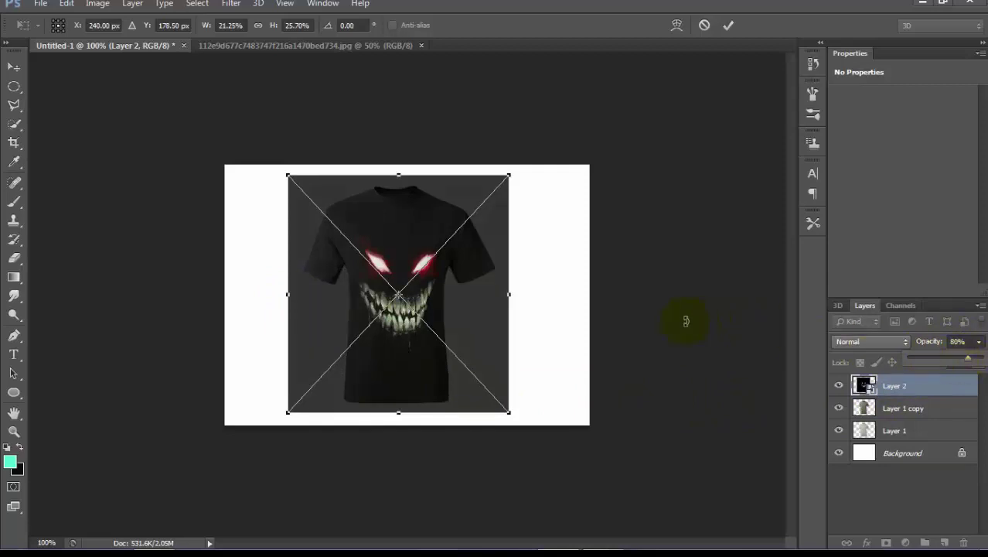
left_click(728, 26)
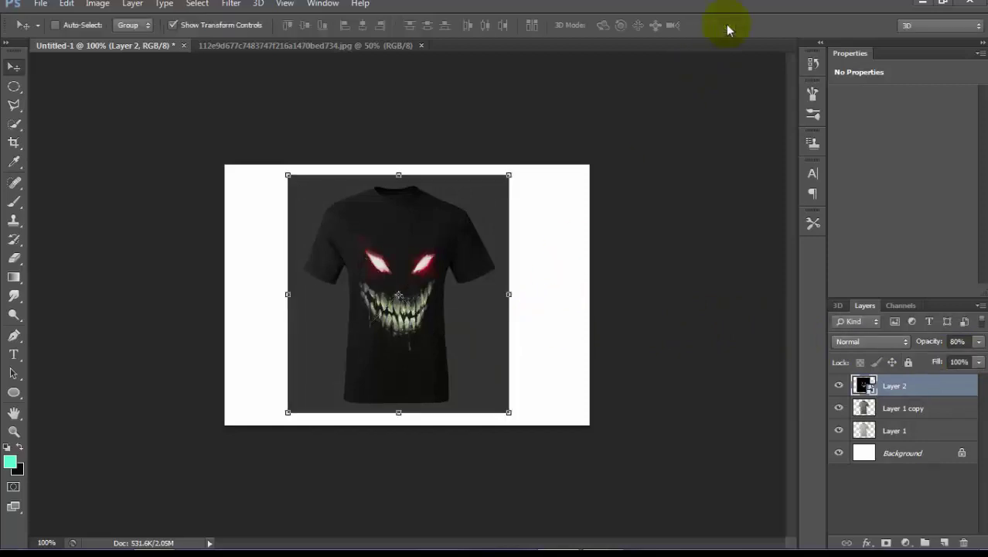
left_click(174, 25)
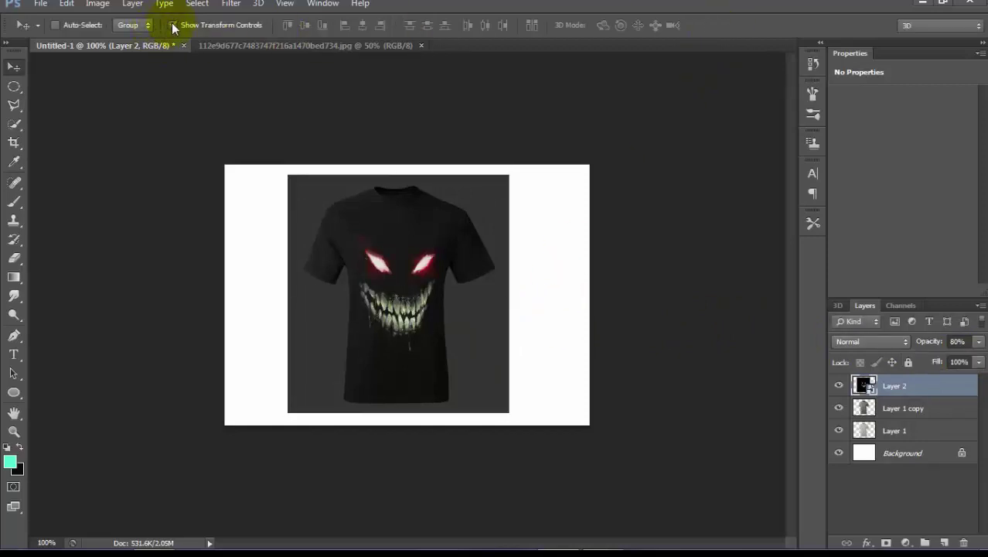
Apply a Displace filter to Layer 2 with scales of 10, Stretch To Fit and Repeat Edge Pixels, using the shirt PSD as map
left_click(229, 4)
mouse_move(367, 168)
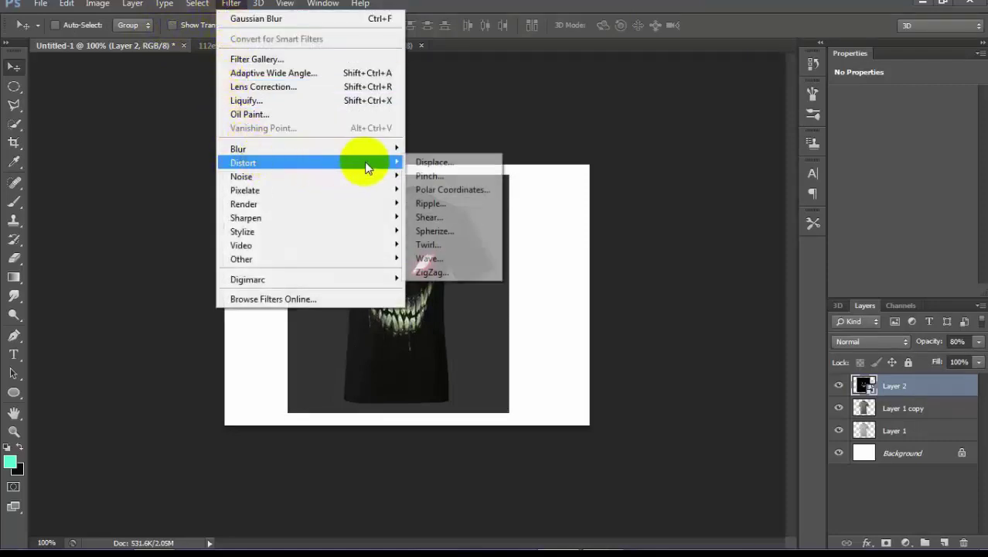
left_click(487, 170)
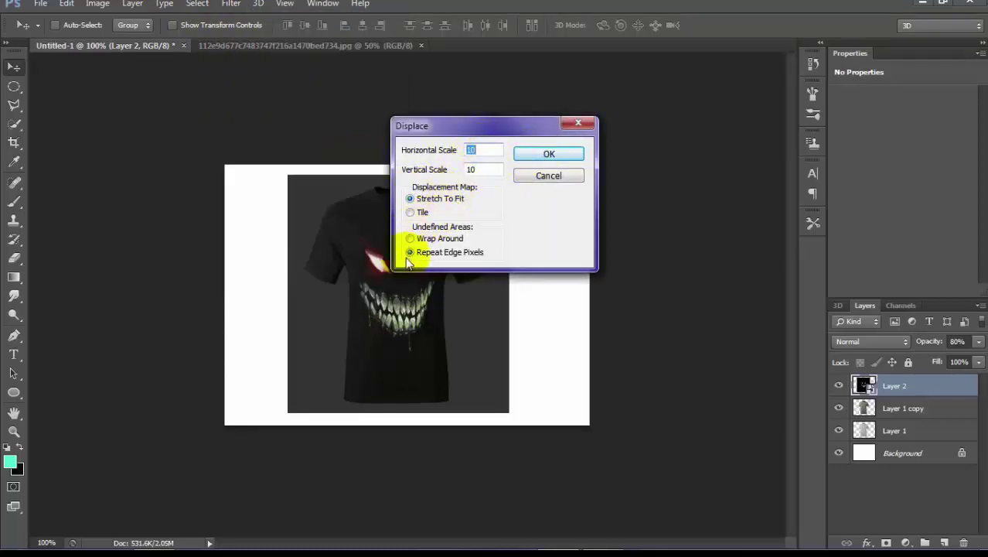
left_click(549, 155)
left_click_drag(500, 110, 498, 255)
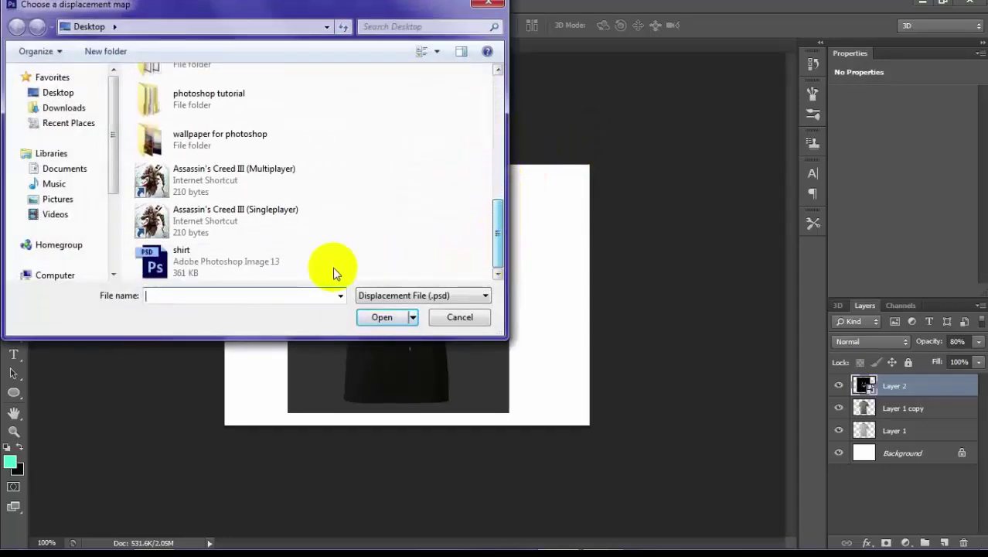
left_click(158, 261)
left_click(377, 315)
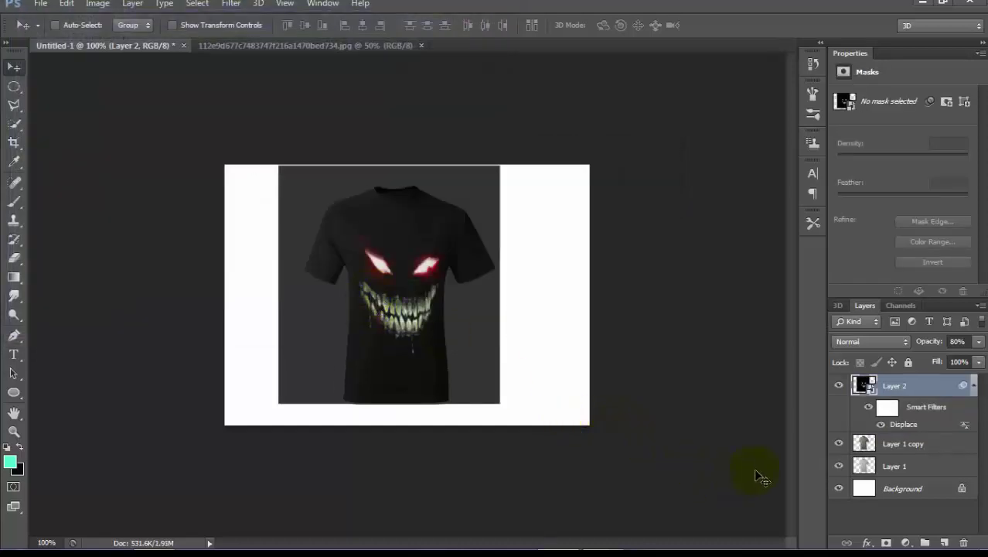
Load Layer 1 copy's shirt outline as a selection and copy that part of the face layer to a new layer
left_click(866, 444, "ctrl")
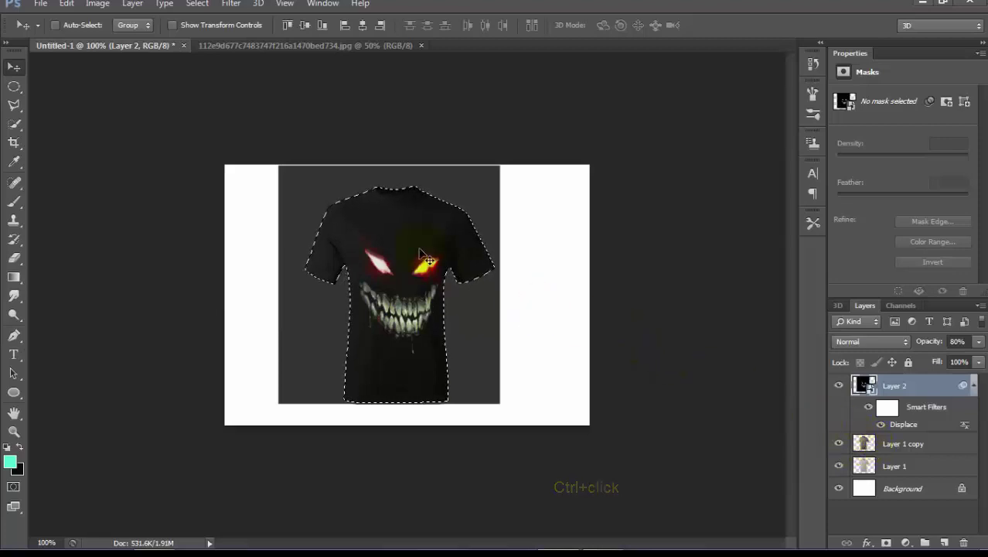
left_click(99, 5)
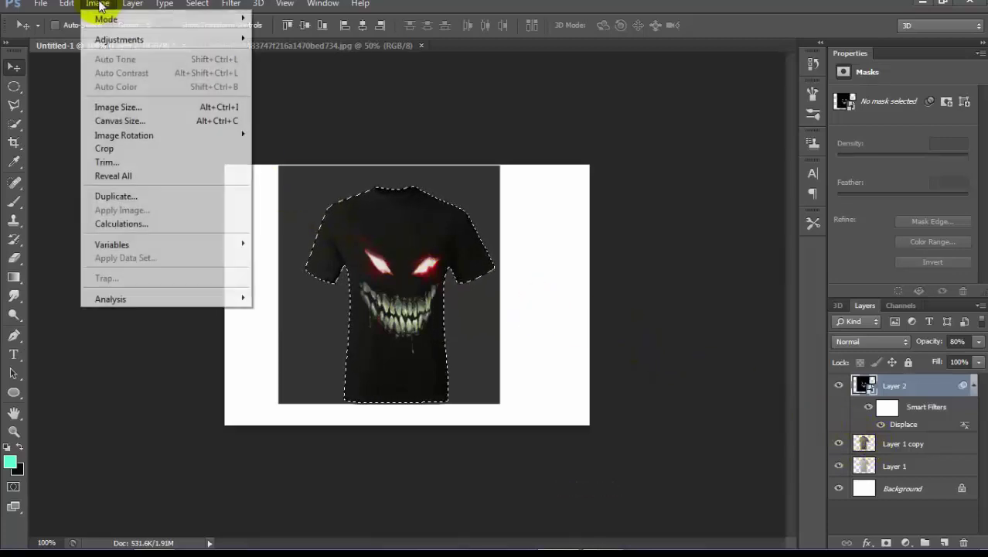
mouse_move(133, 4)
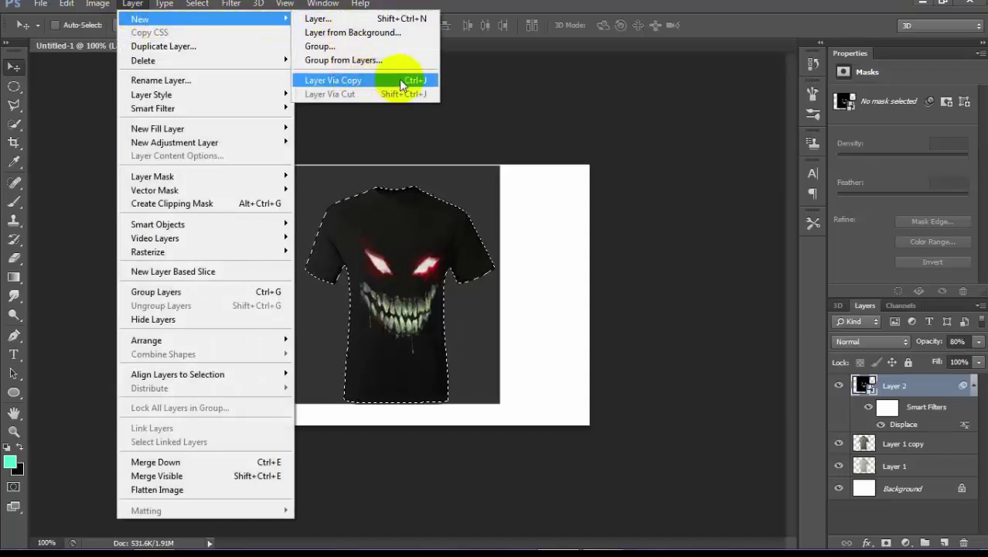
left_click(402, 80)
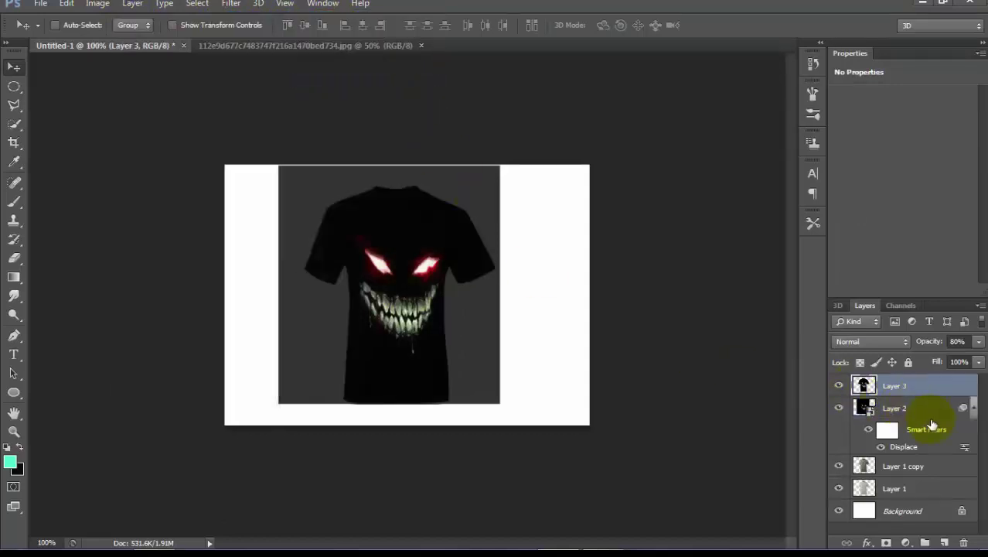
Delete the original face Layer 2 and set Layer 1 copy's blend mode to Multiply
left_click(908, 411)
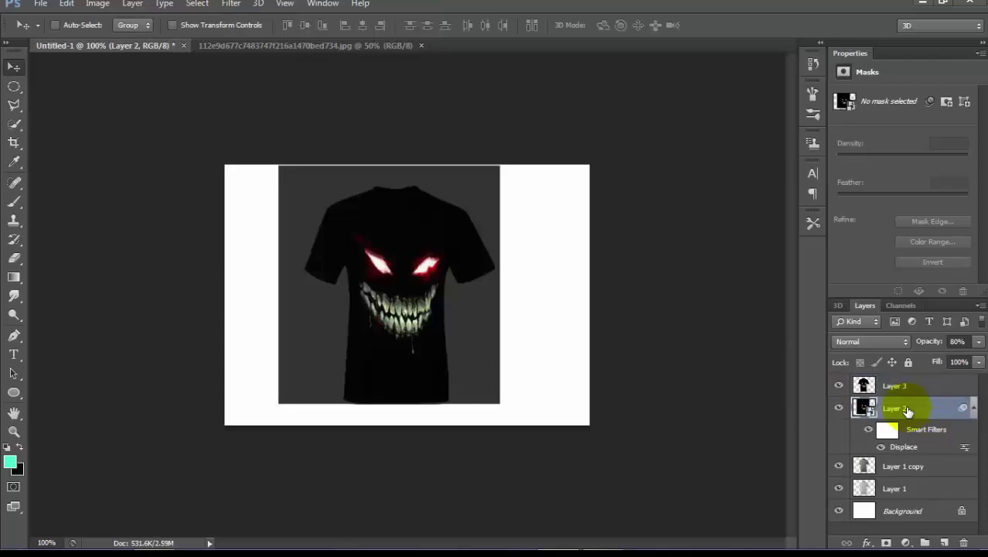
left_click_drag(907, 411, 965, 544)
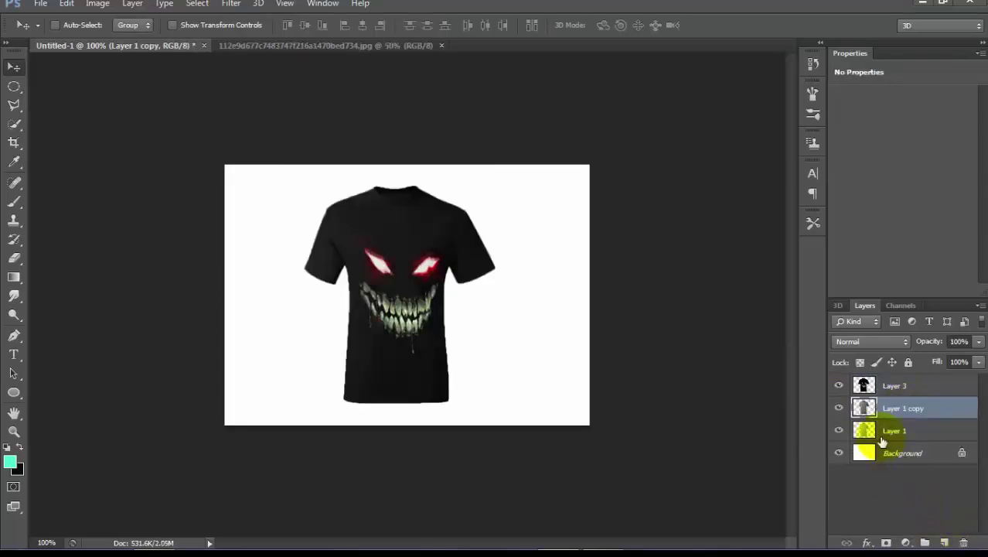
left_click(899, 341)
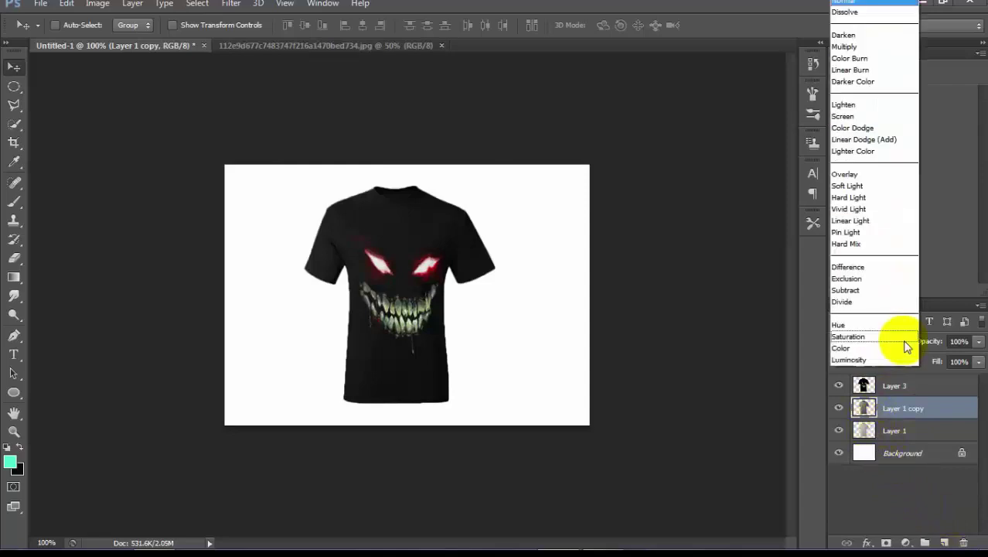
left_click(851, 48)
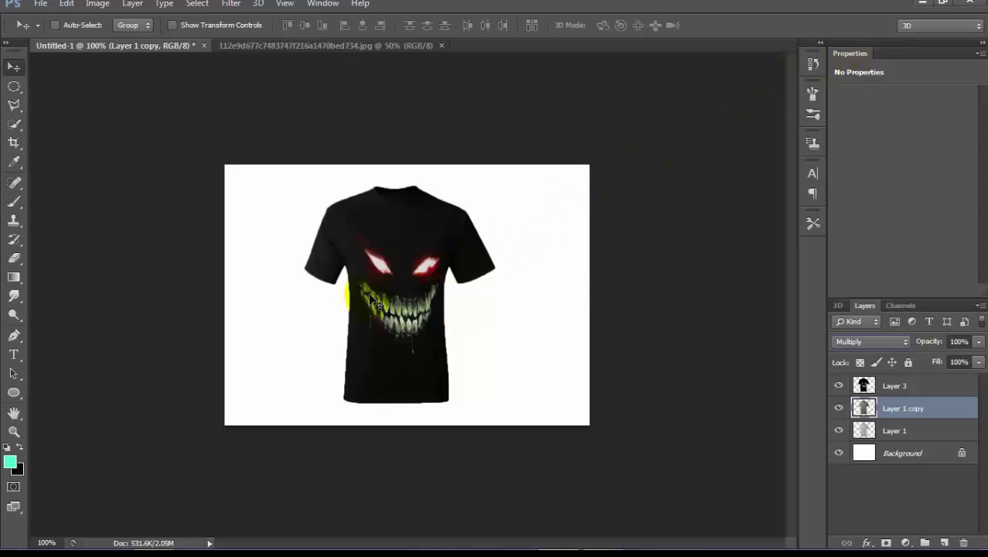
Hide Layer 3 and Layer 1 copy, and make Layer 1 the active layer
left_click(903, 392)
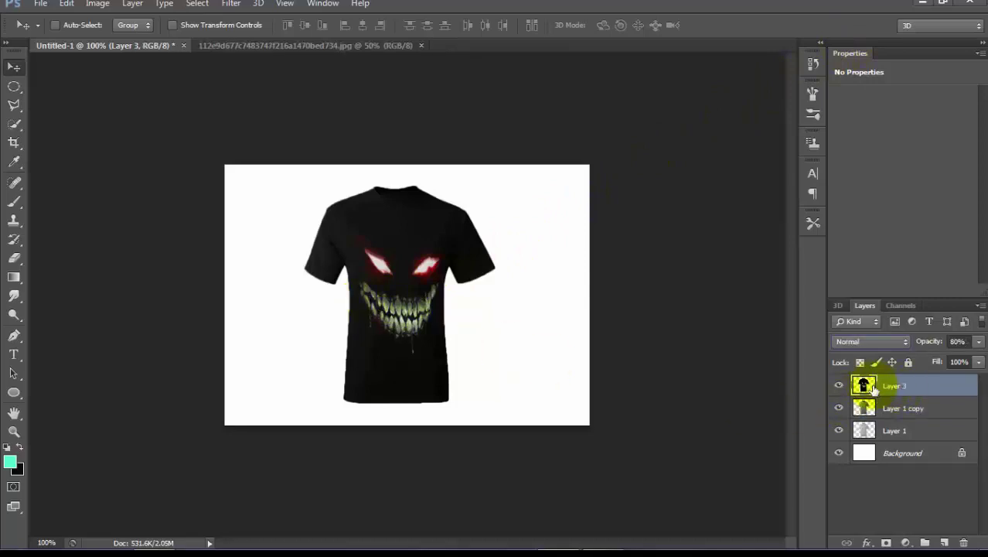
left_click(838, 386)
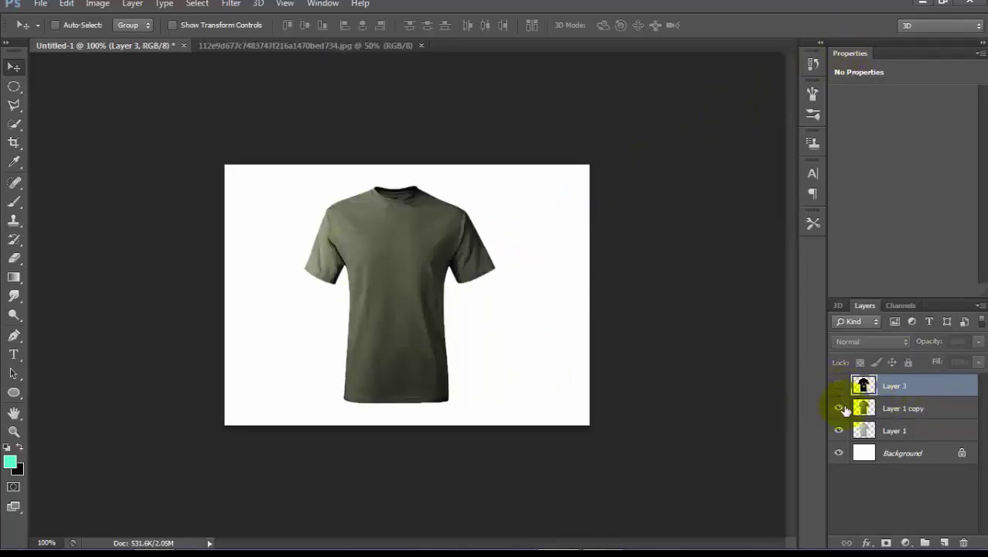
left_click(840, 408)
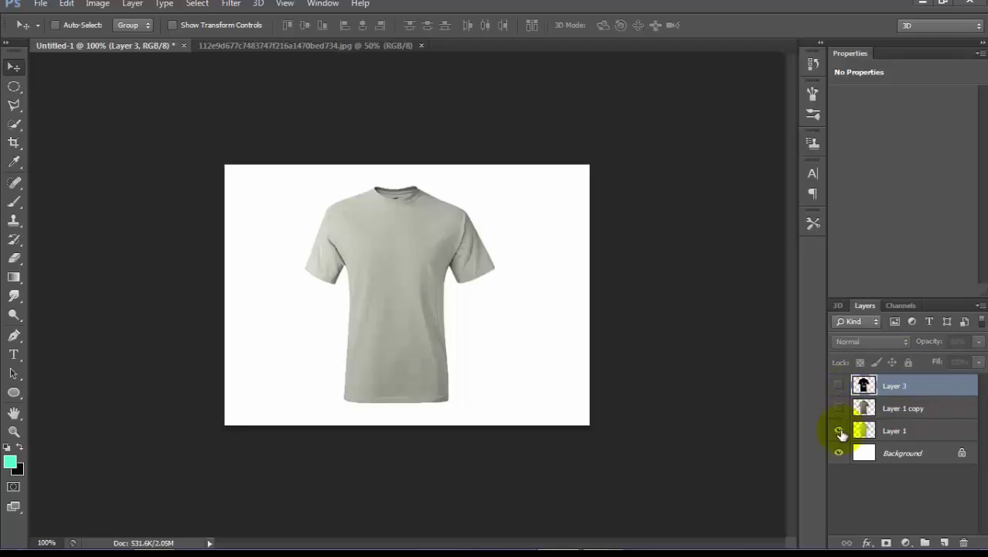
left_click(839, 431)
left_click(839, 431)
left_click(894, 433)
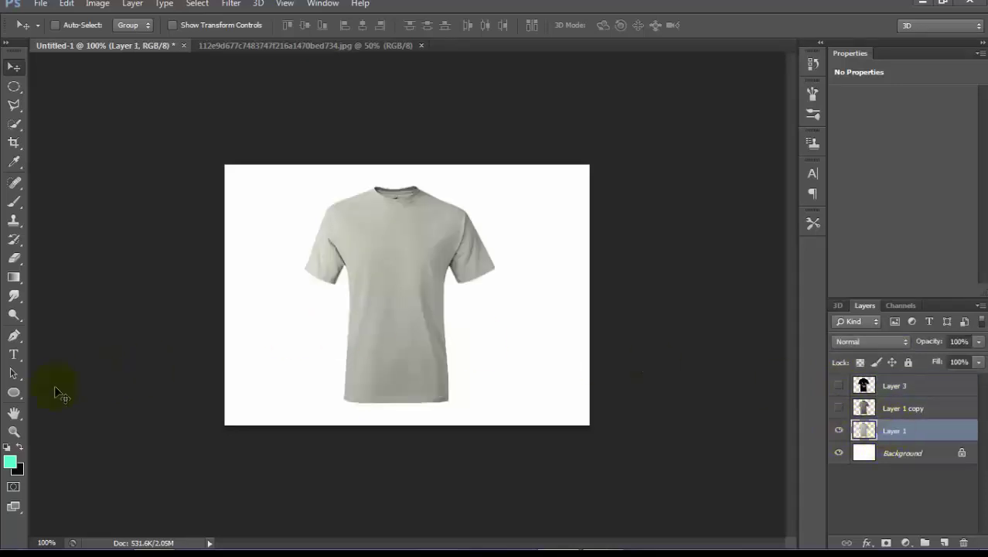
Select the inside of the shirt's collar on Layer 1 with the Quick Selection tool
left_click(13, 434)
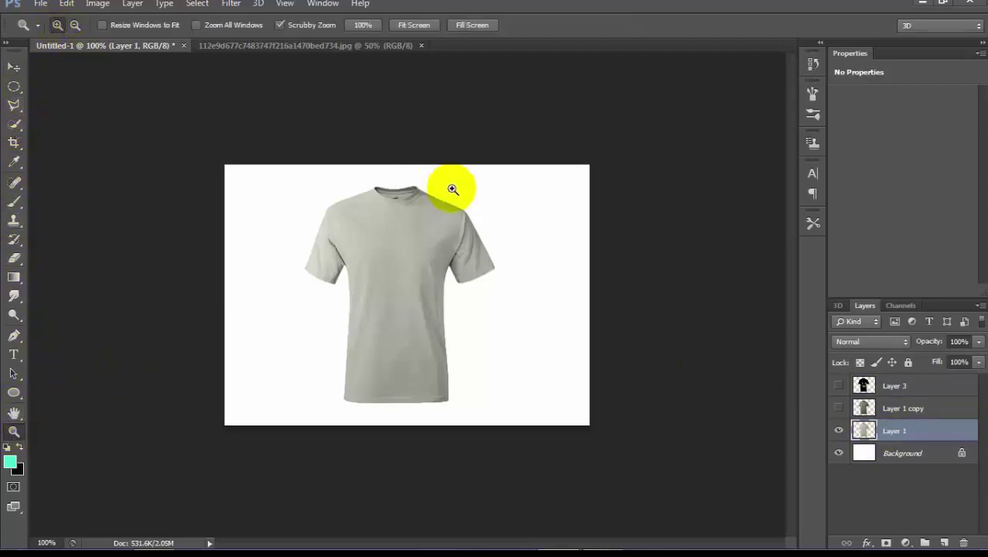
left_click(397, 188)
left_click(400, 188)
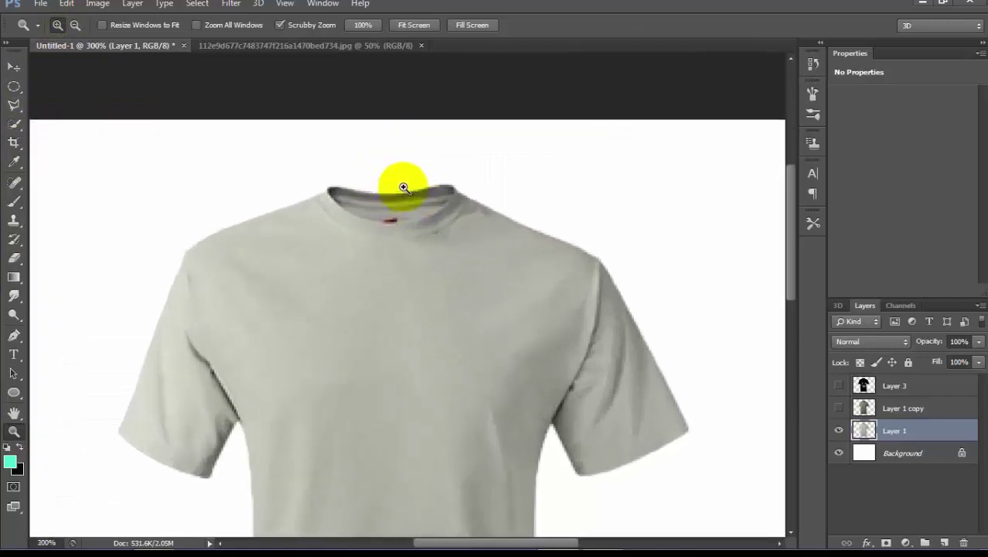
left_click(13, 122)
left_click(354, 202)
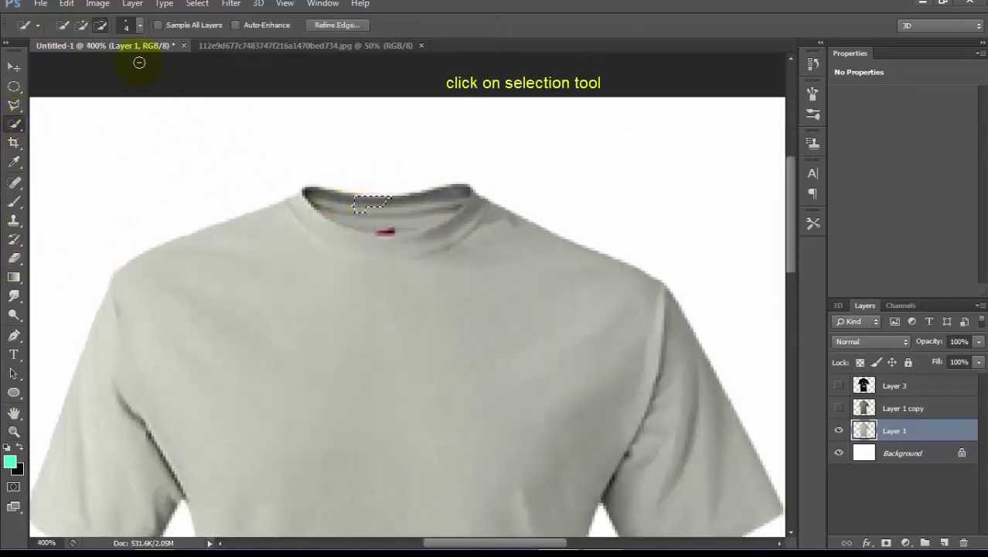
left_click(80, 28)
mouse_move(355, 203)
left_mouse_down()
mouse_move(408, 230)
mouse_move(386, 210)
mouse_move(402, 222)
left_mouse_up()
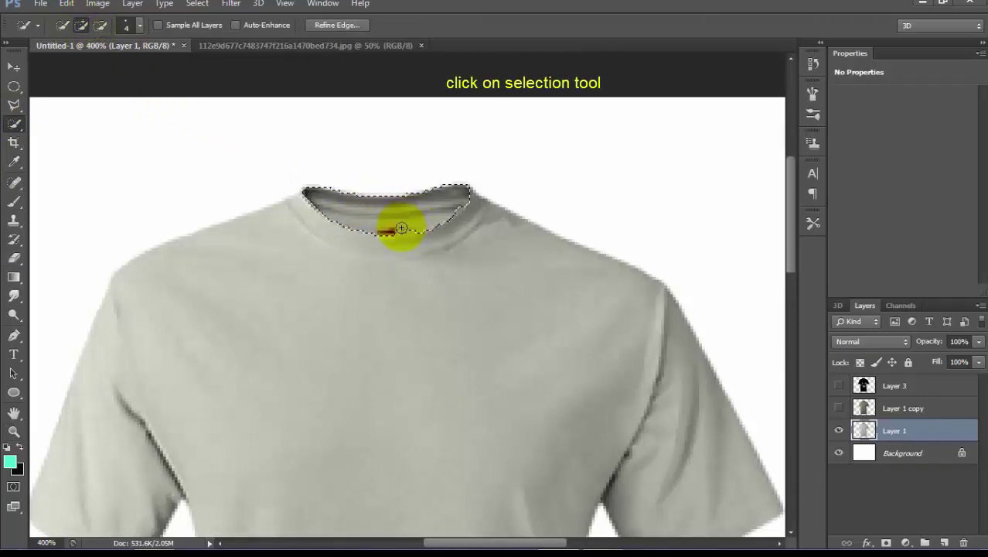
left_click_drag(415, 226, 461, 196)
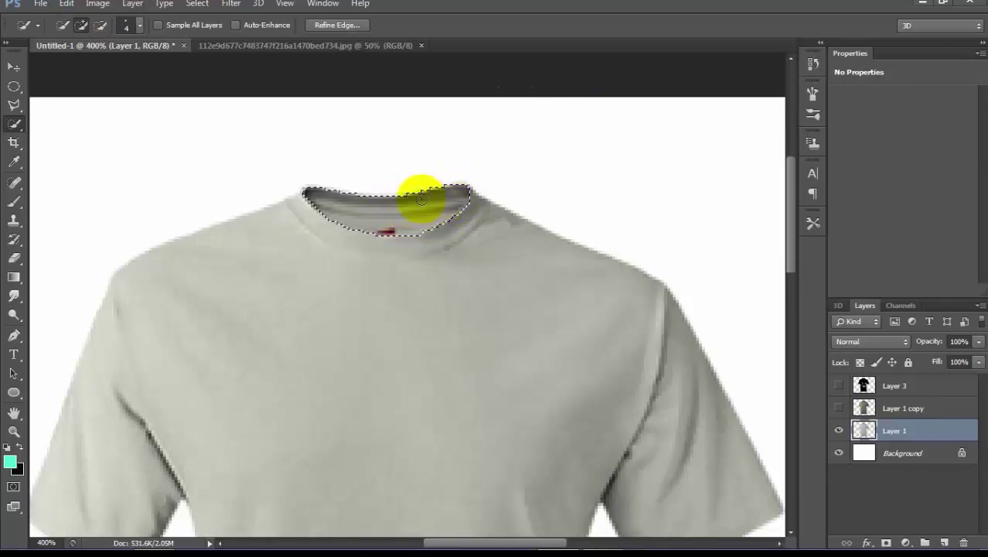
left_click(100, 25)
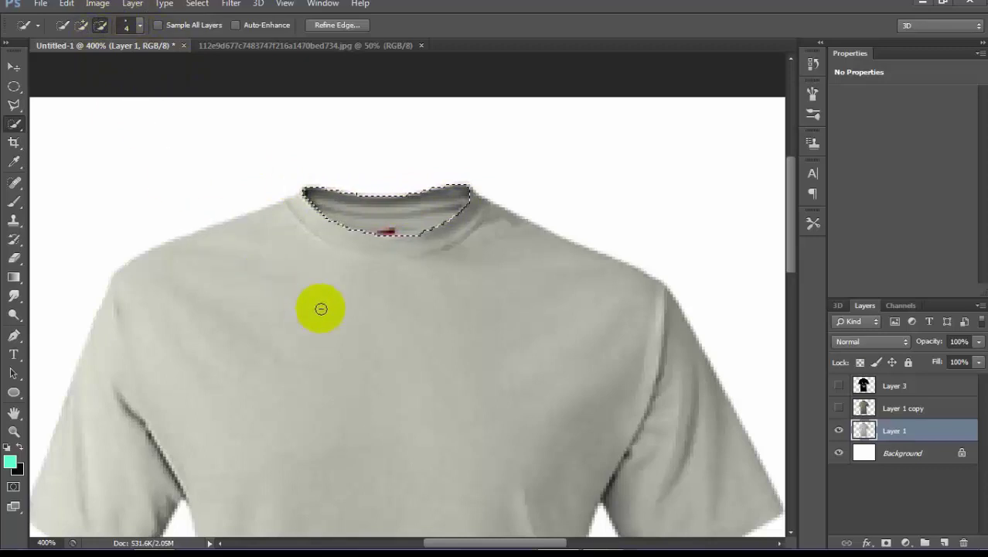
Cut the selected inner collar area of Layer 1 onto a new layer
left_click(14, 432)
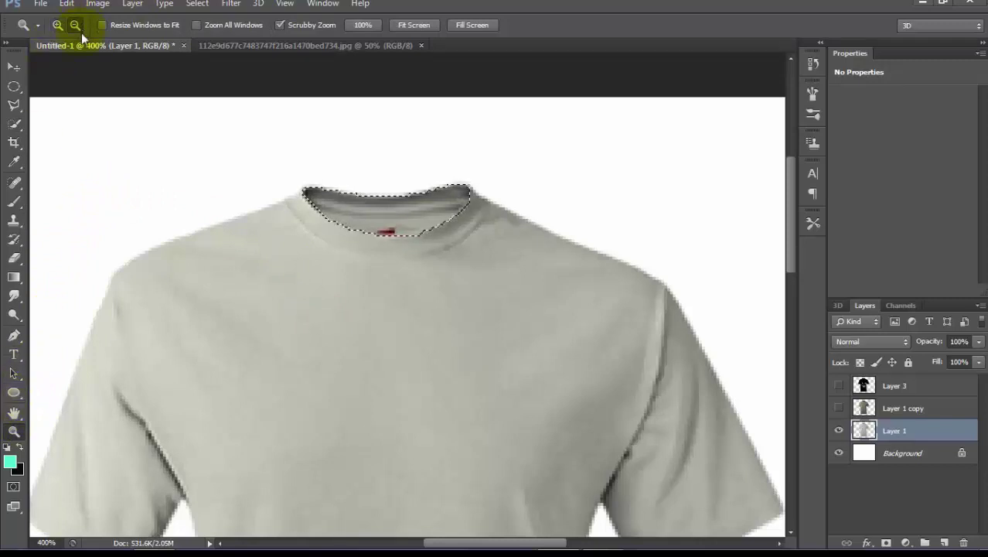
left_click(364, 298)
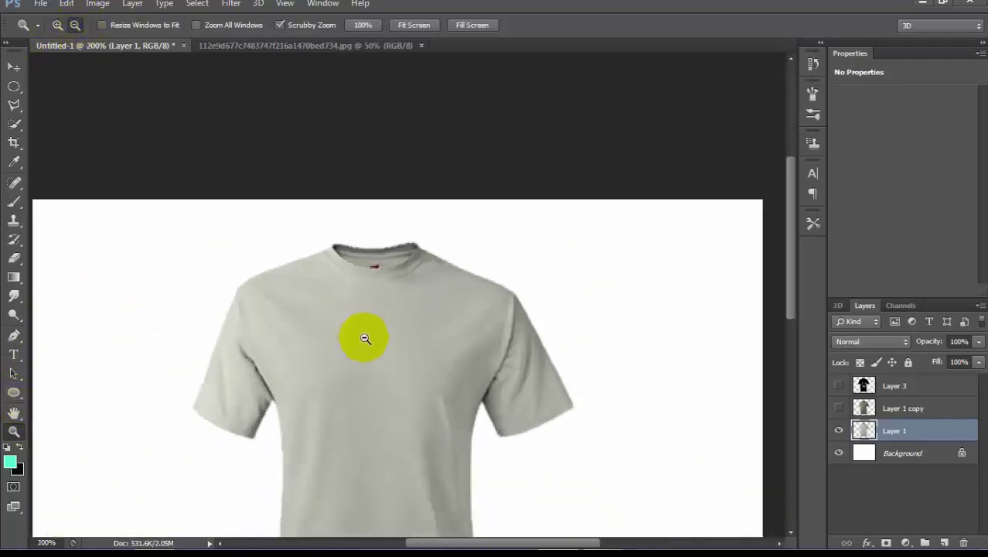
left_click(364, 338)
left_click(14, 68)
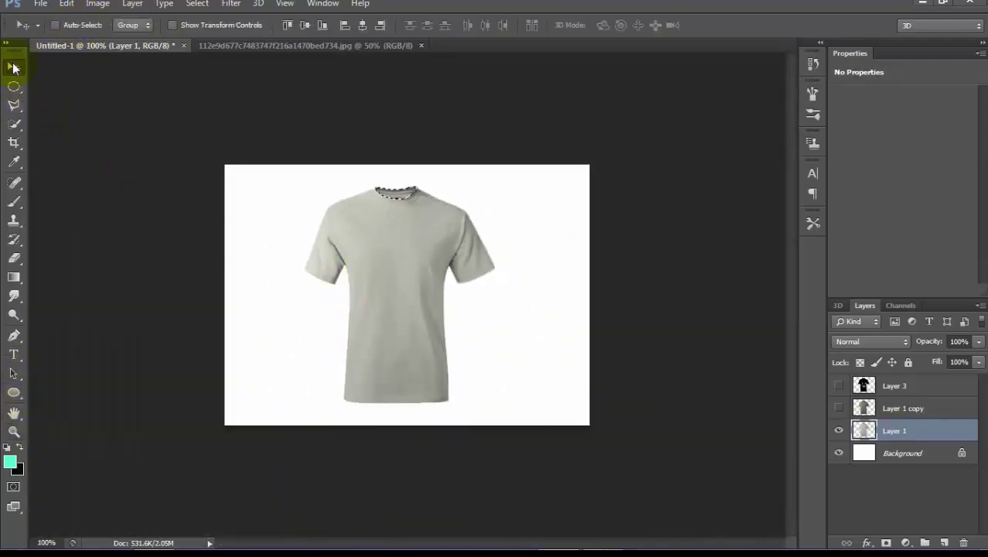
left_click(132, 5)
mouse_move(193, 19)
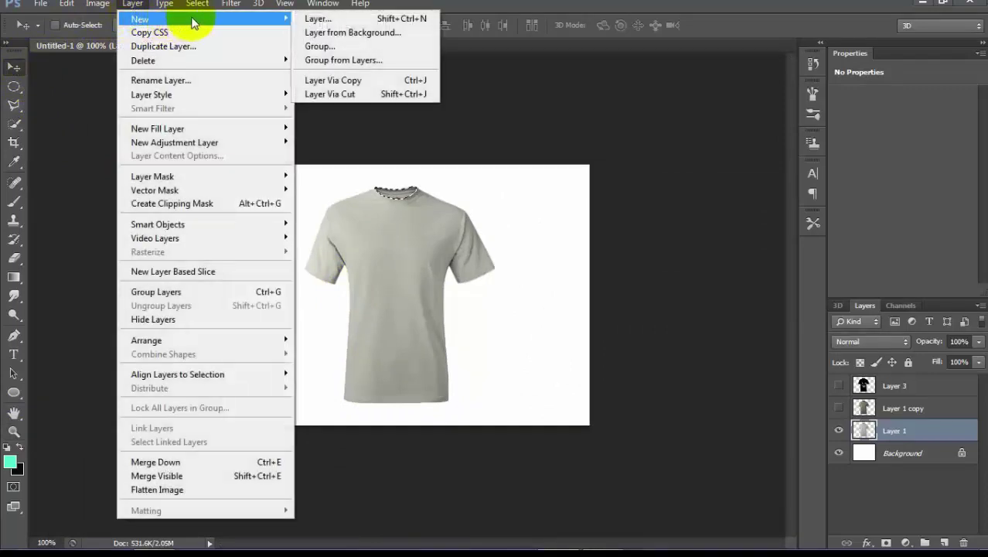
left_click(427, 95)
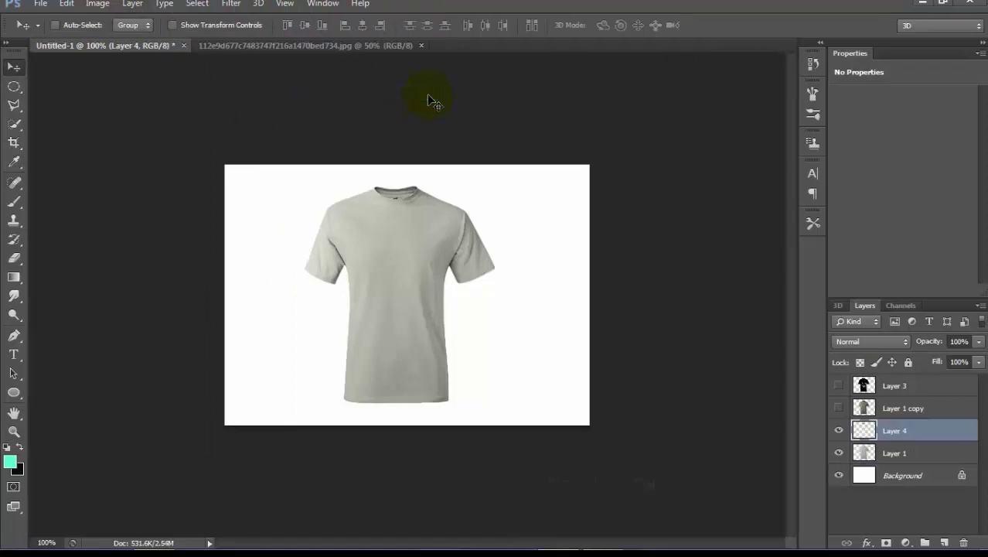
Move the collar layer, Layer 4, to the top of the layer stack and show Layer 3 and Layer 1 copy
left_click_drag(890, 431, 899, 377)
left_click_drag(839, 407, 841, 424)
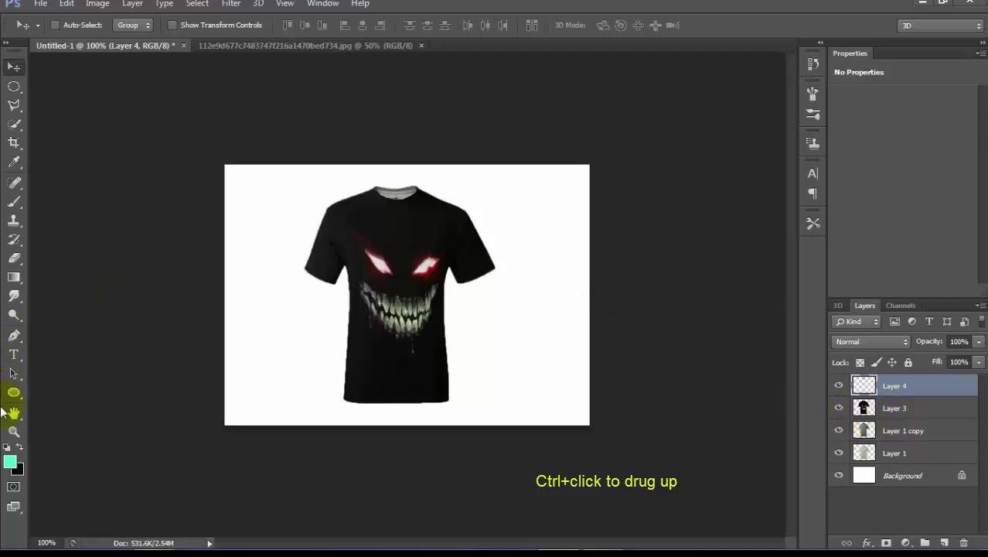
left_click(13, 432)
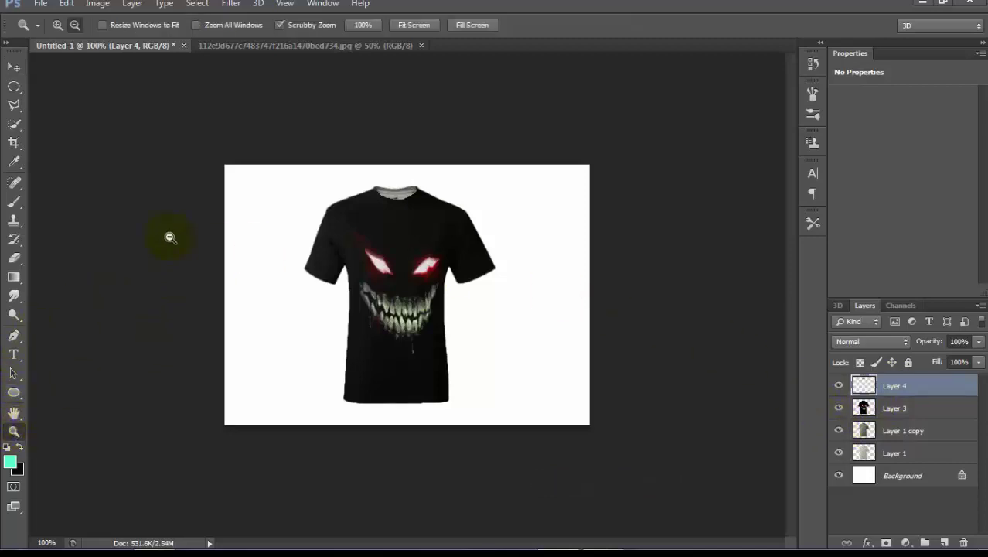
left_click(412, 186)
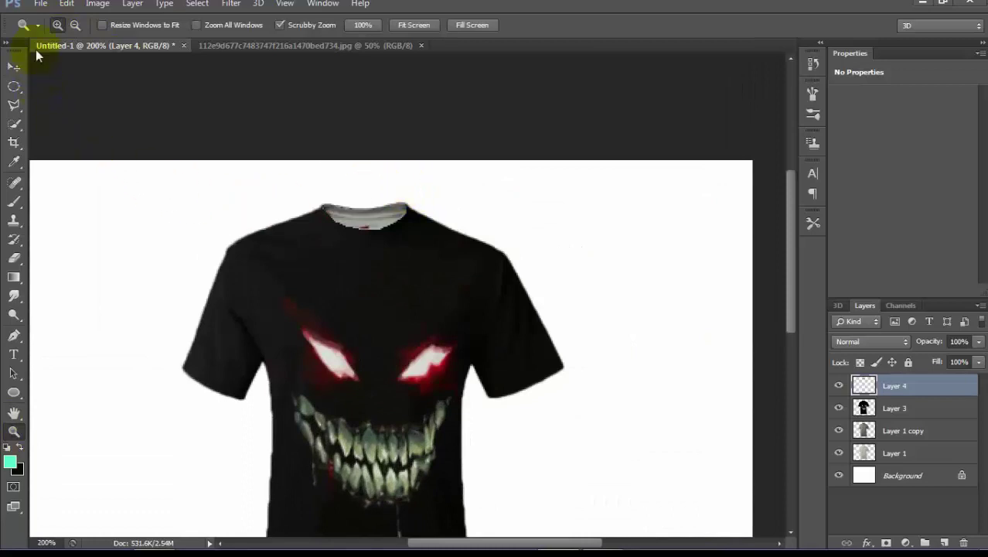
left_click(74, 27)
left_click(389, 325)
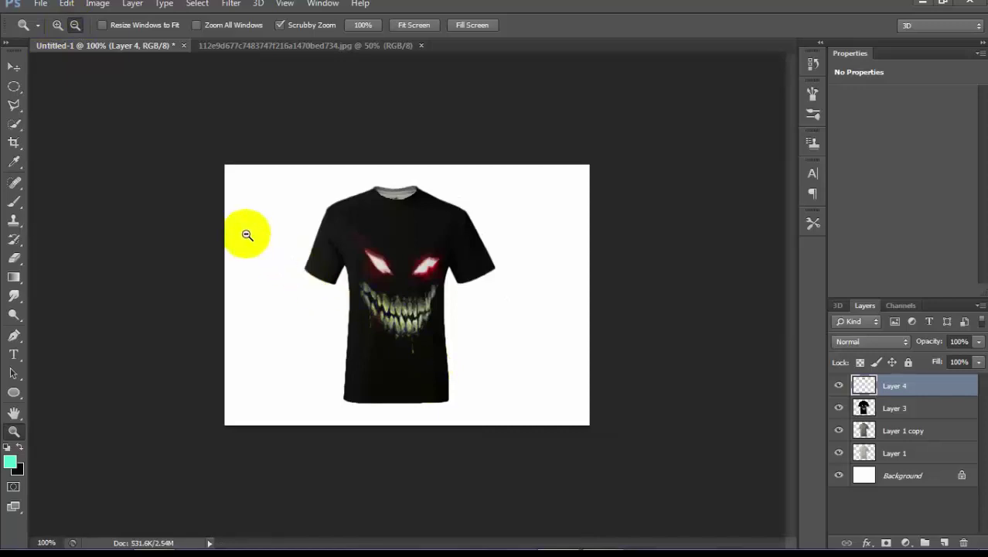
Group Layer 4, Layer 3, Layer 1 copy and Layer 1 together, leaving the Background outside the group
left_click(910, 412, "shift")
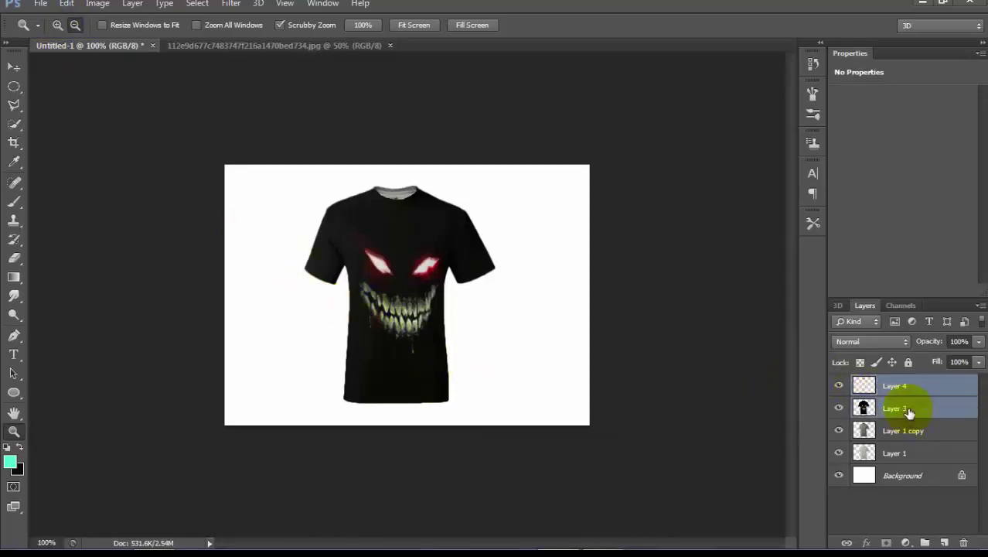
left_click(902, 440, "shift")
left_click(894, 455, "shift")
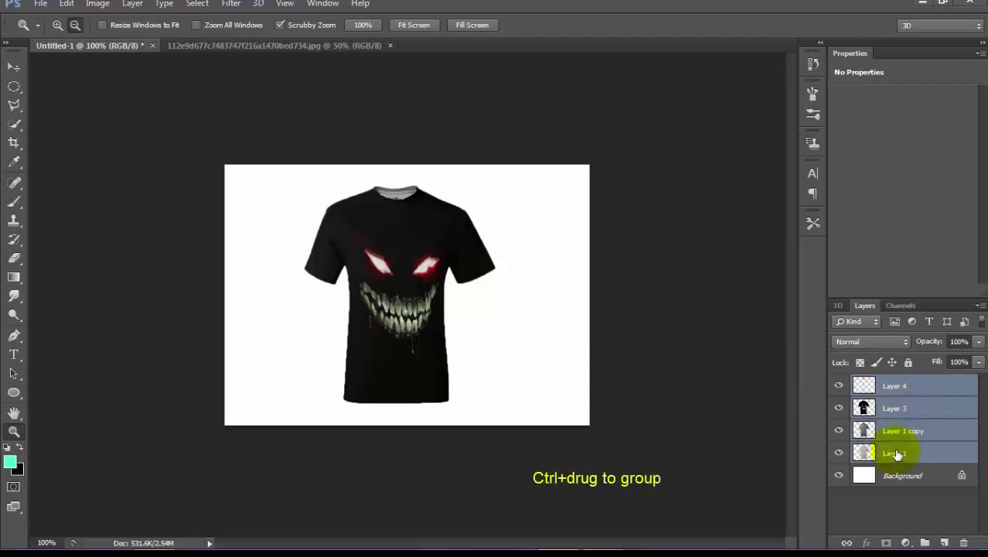
left_click_drag(894, 455, 925, 545)
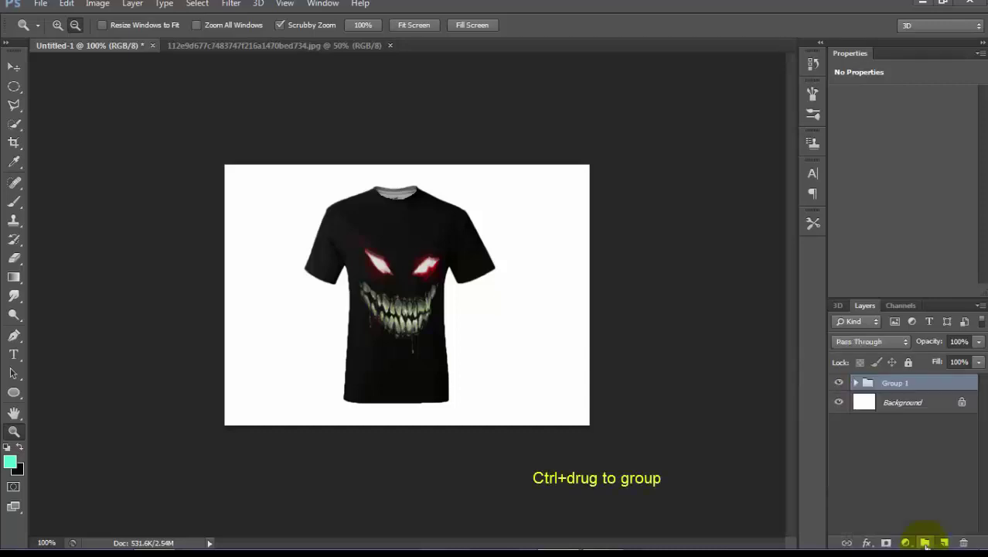
Apply a Drop Shadow layer style with its default settings to the group of shirt layers
right_click(904, 383)
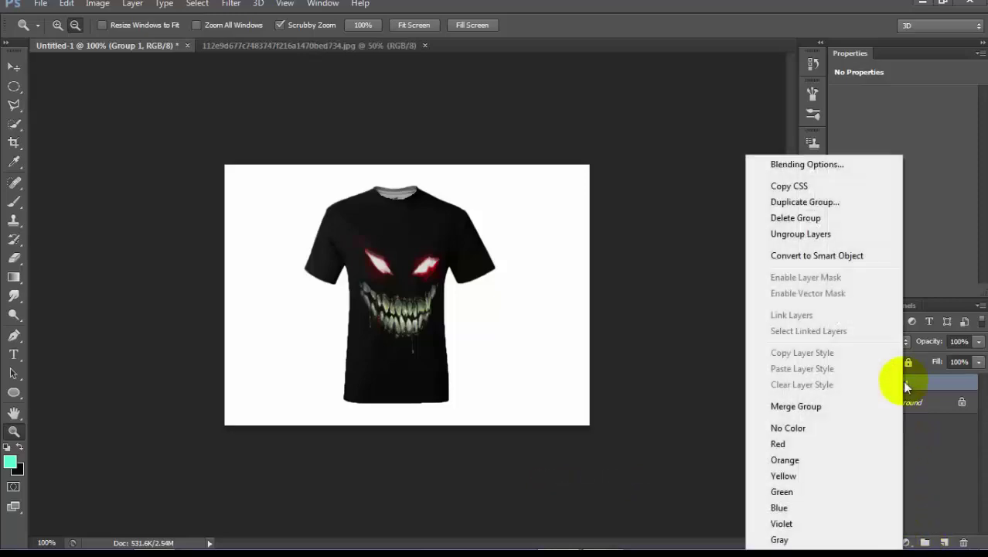
left_click(796, 166)
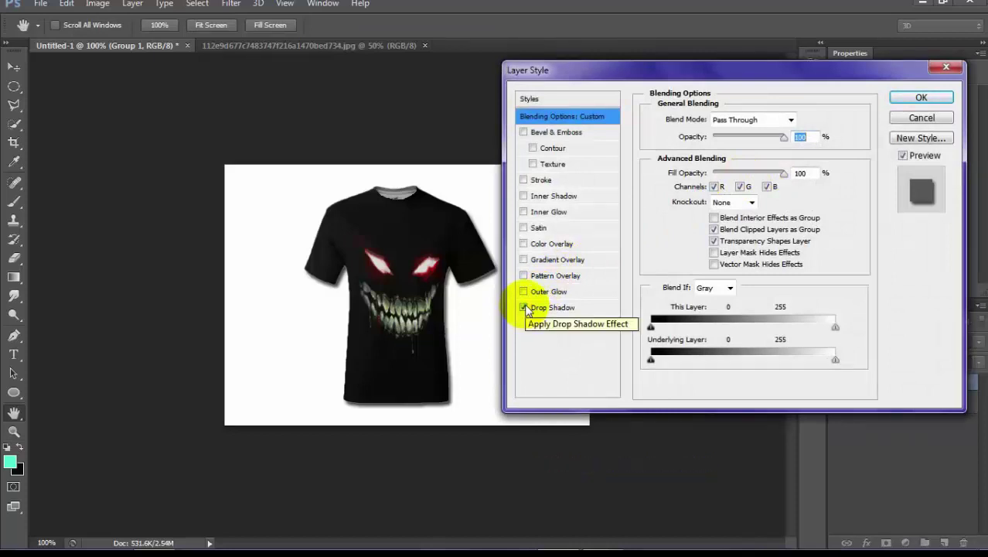
left_click(922, 98)
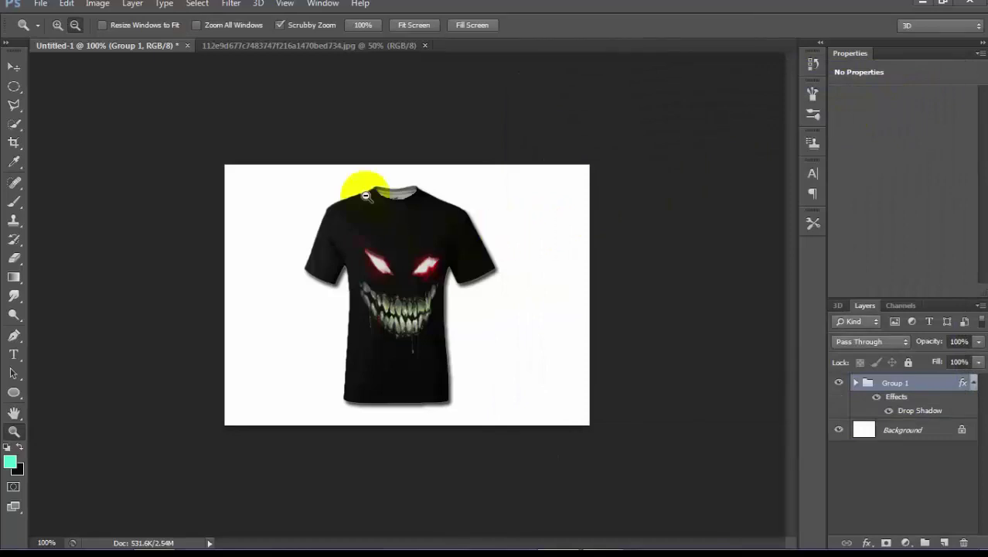
Save a copy of the shirt design to the Desktop in JPEG format as Untitled-1.jpg
left_click(40, 4)
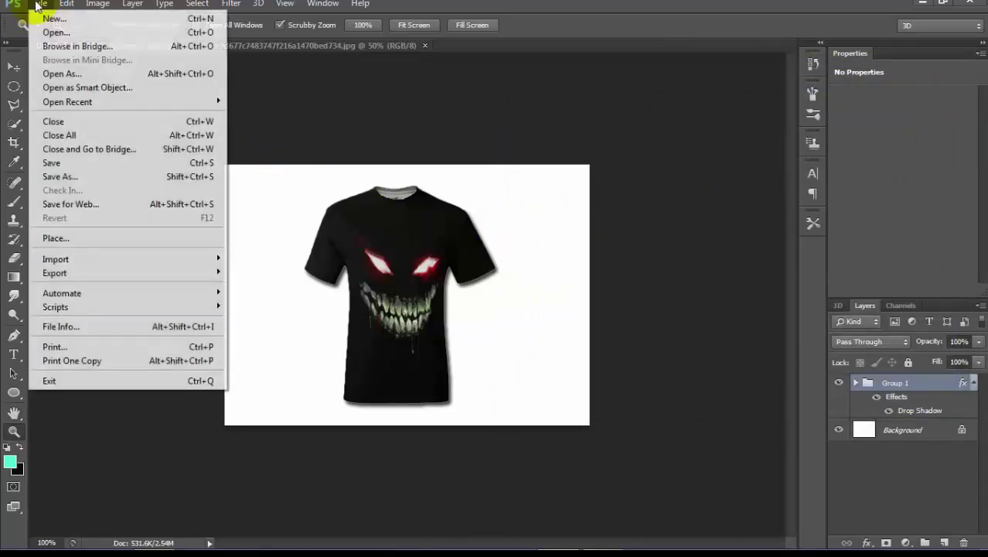
left_click(189, 178)
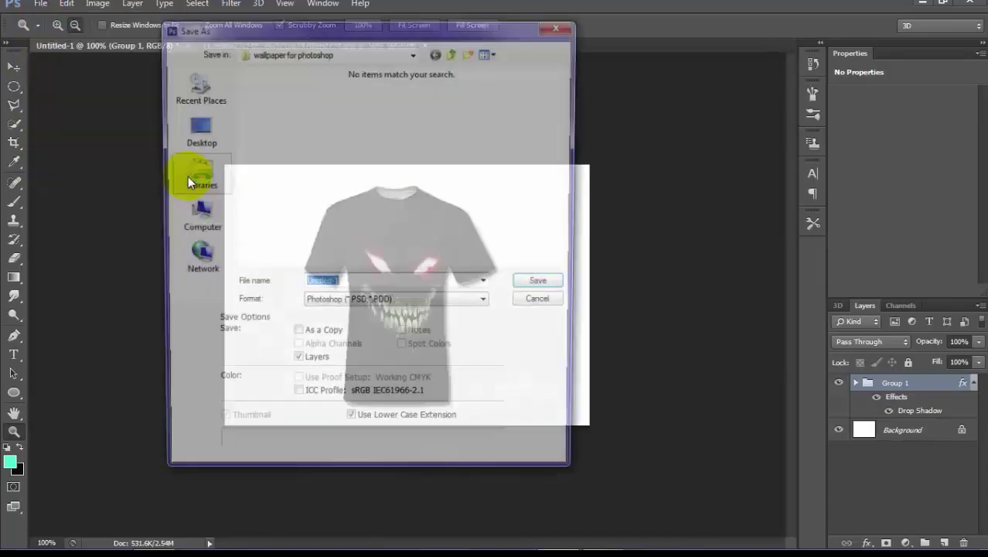
left_click(358, 306)
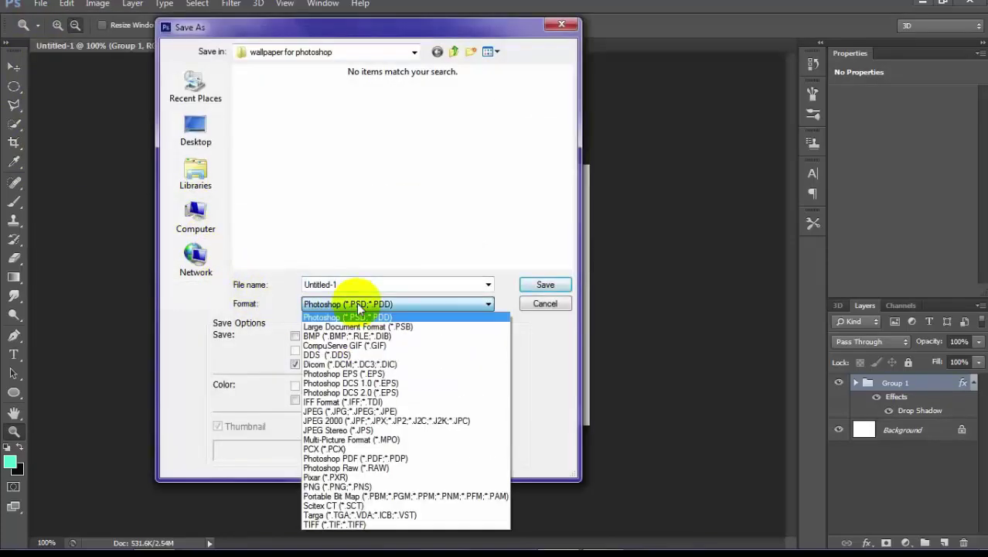
left_click(352, 412)
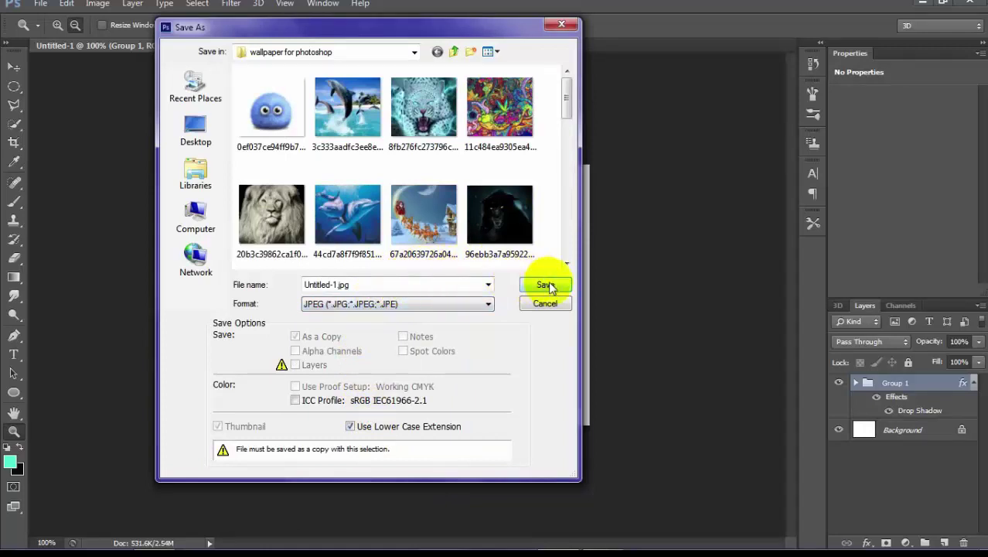
left_click(195, 130)
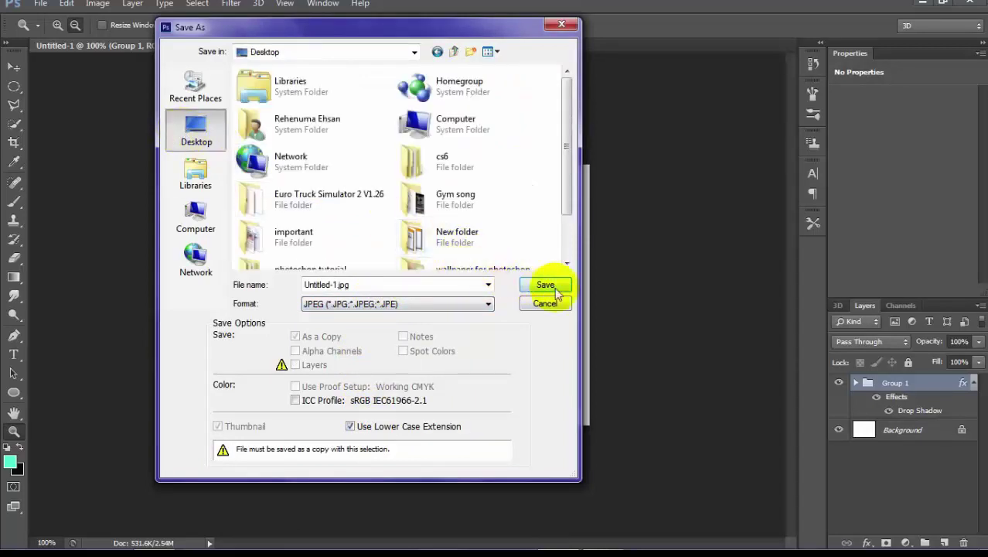